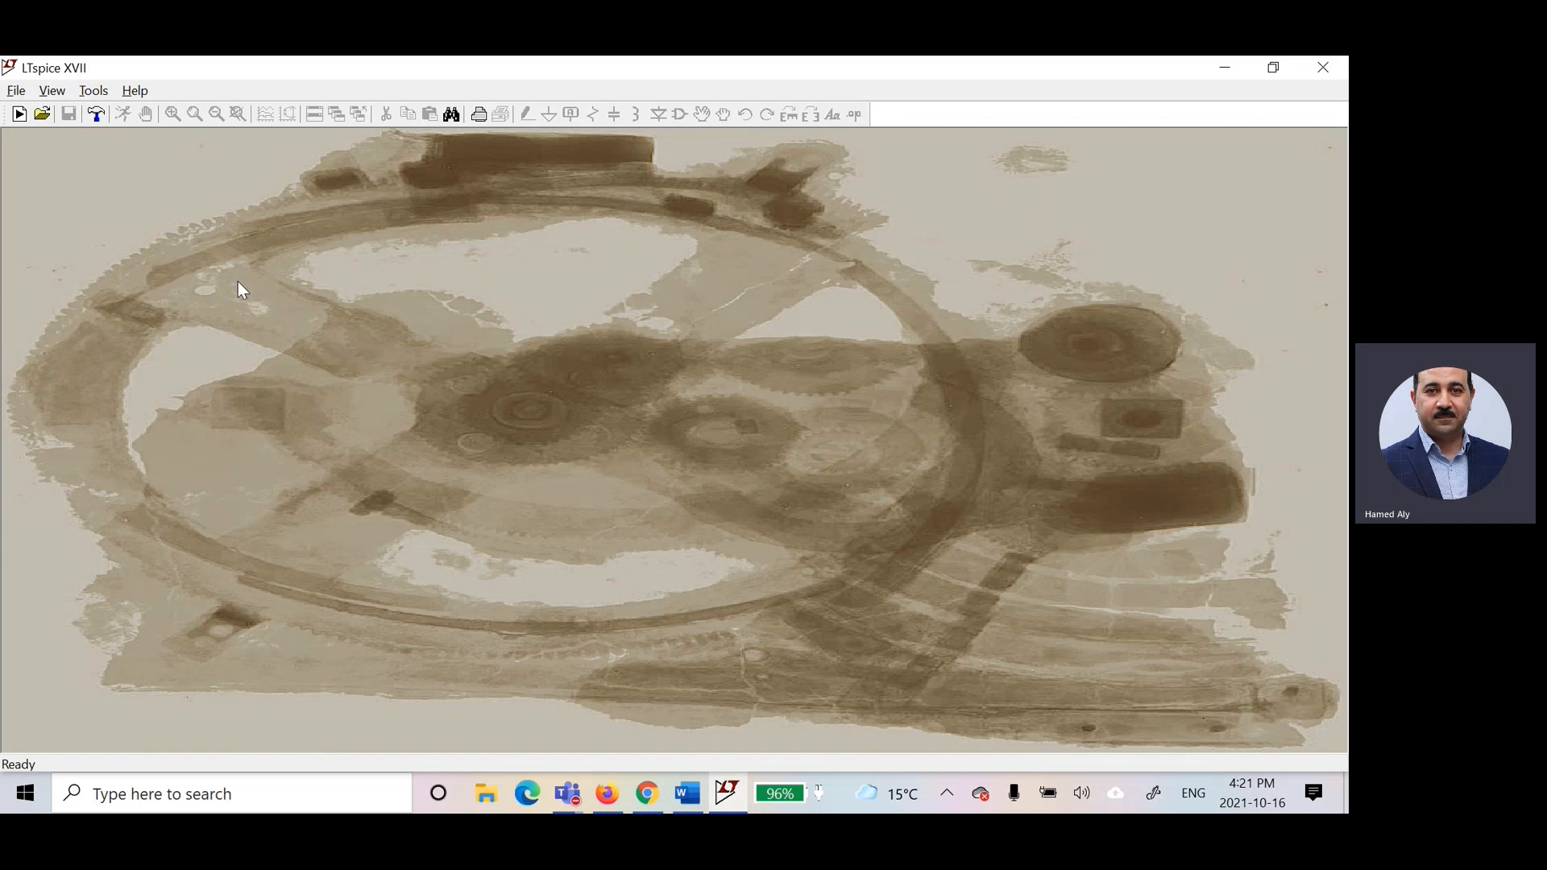
Step: Create a new blank schematic
{"action": "left_click", "coordinate": [17, 91]}
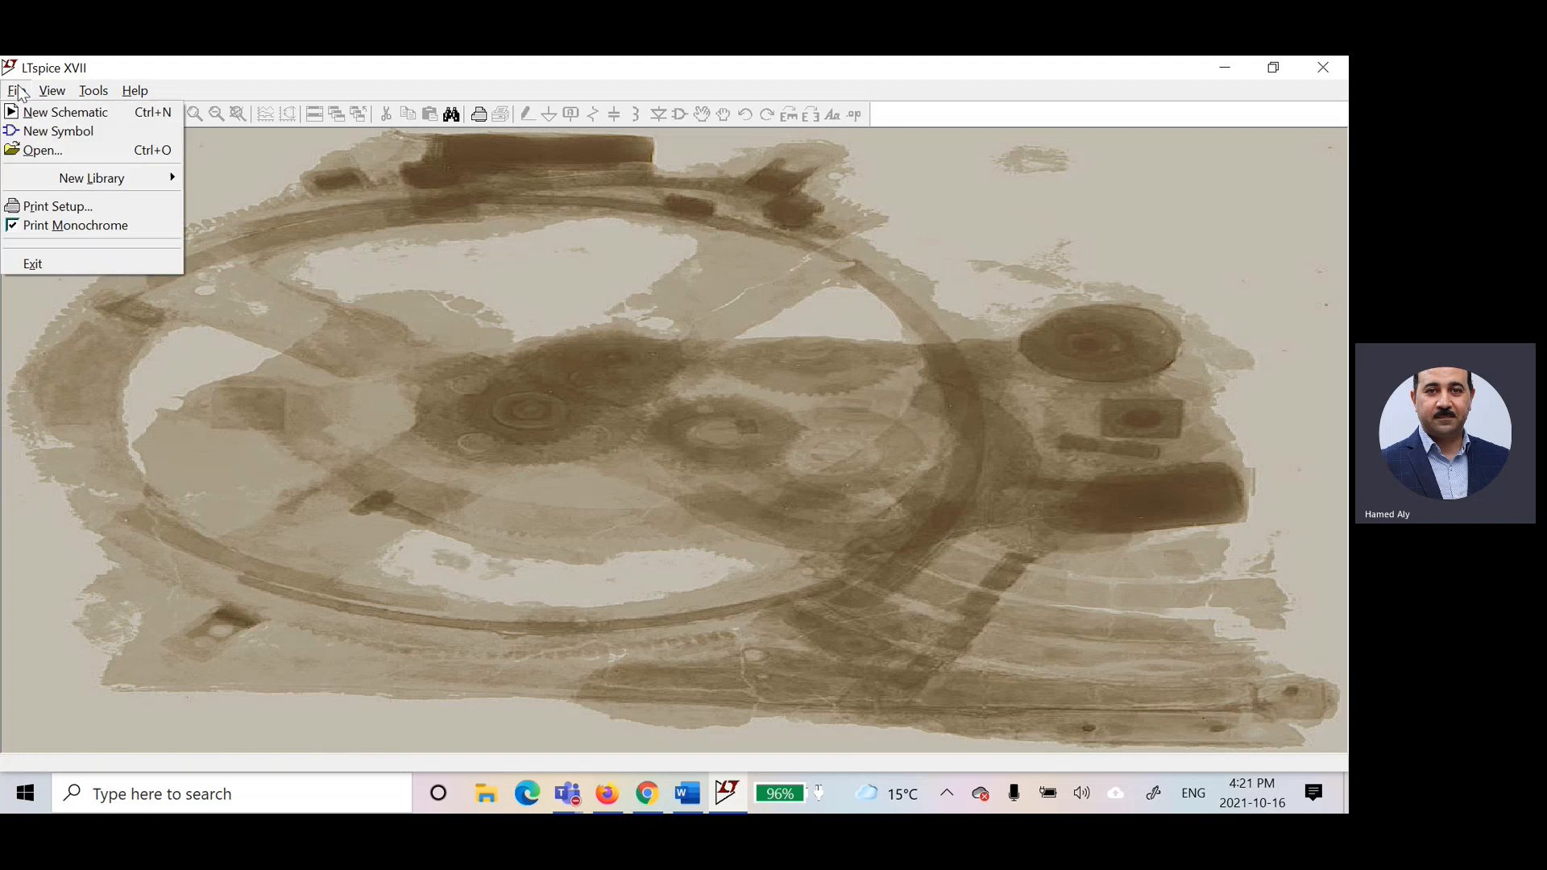
{"action": "left_click", "coordinate": [62, 119]}
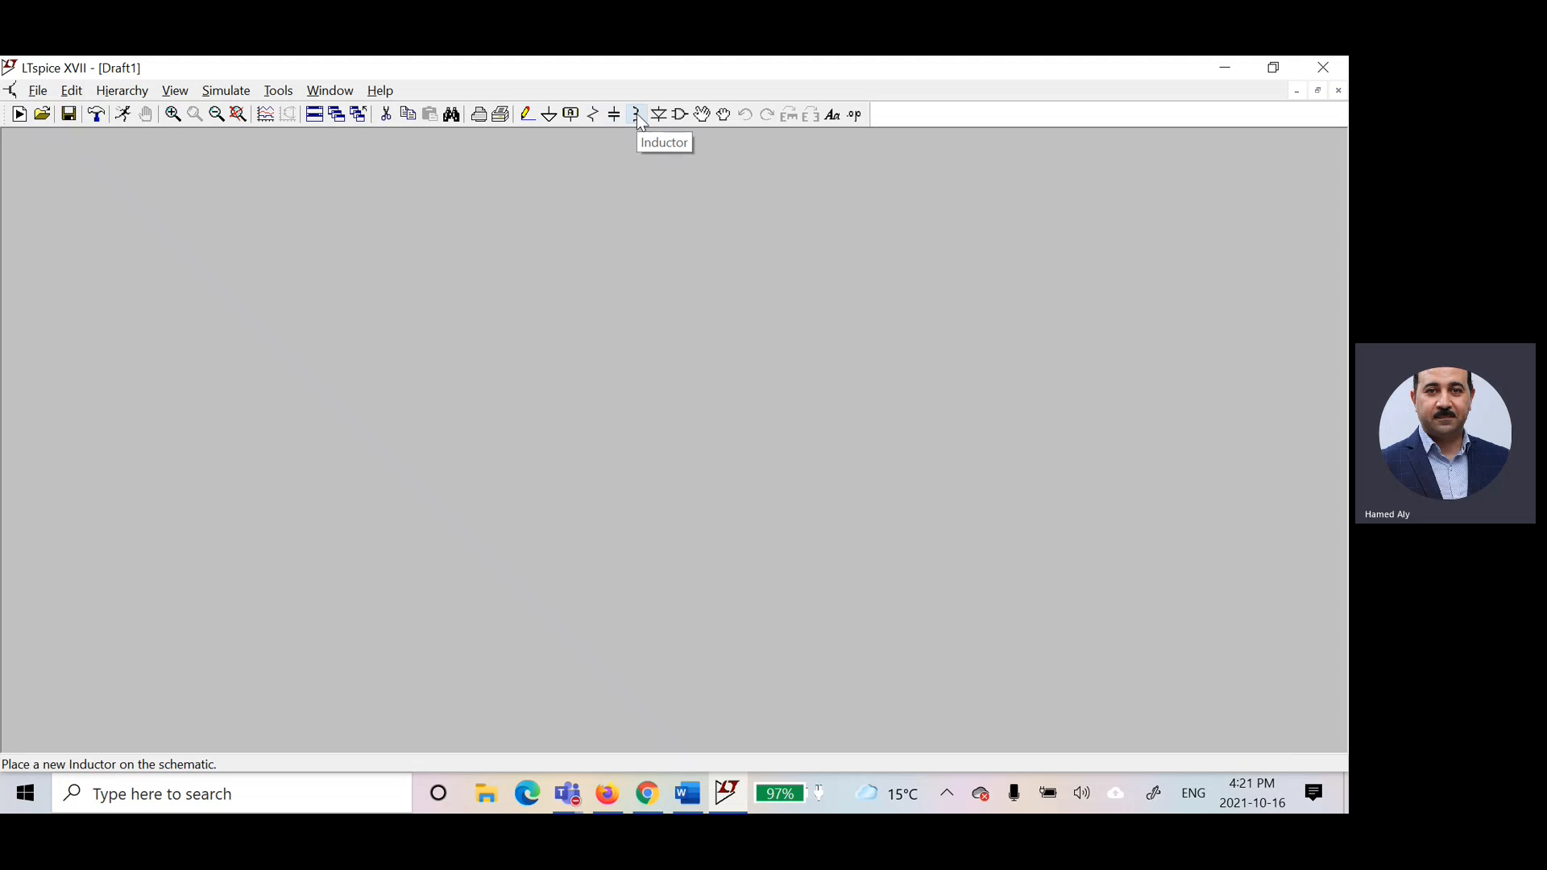
{"action": "left_click", "coordinate": [680, 115]}
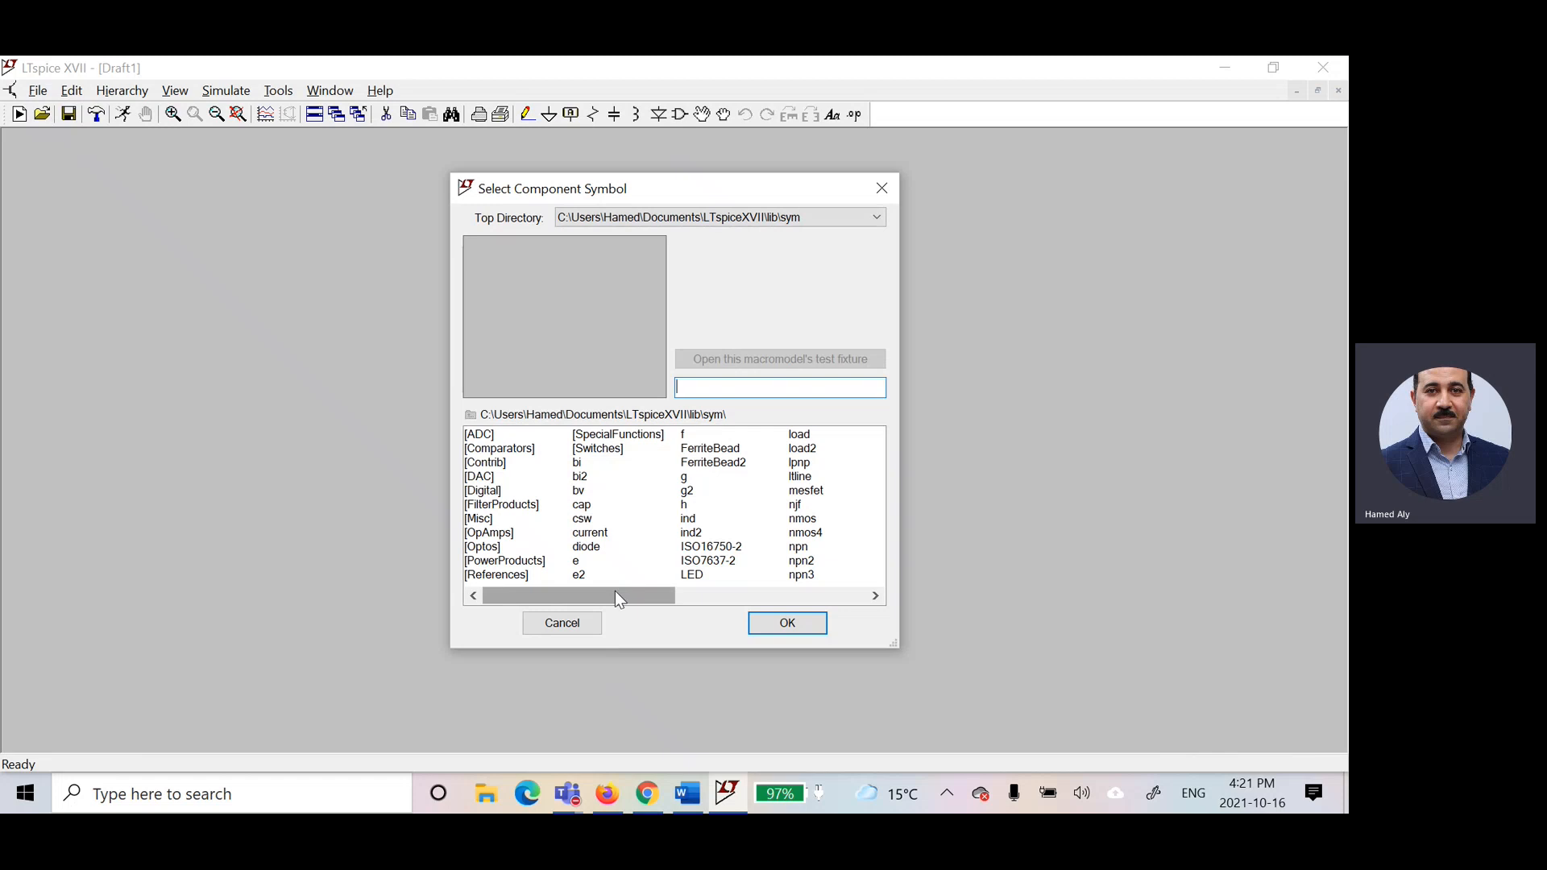
{"action": "left_click_drag", "start_coordinate": [616, 595], "coordinate": [805, 597]}
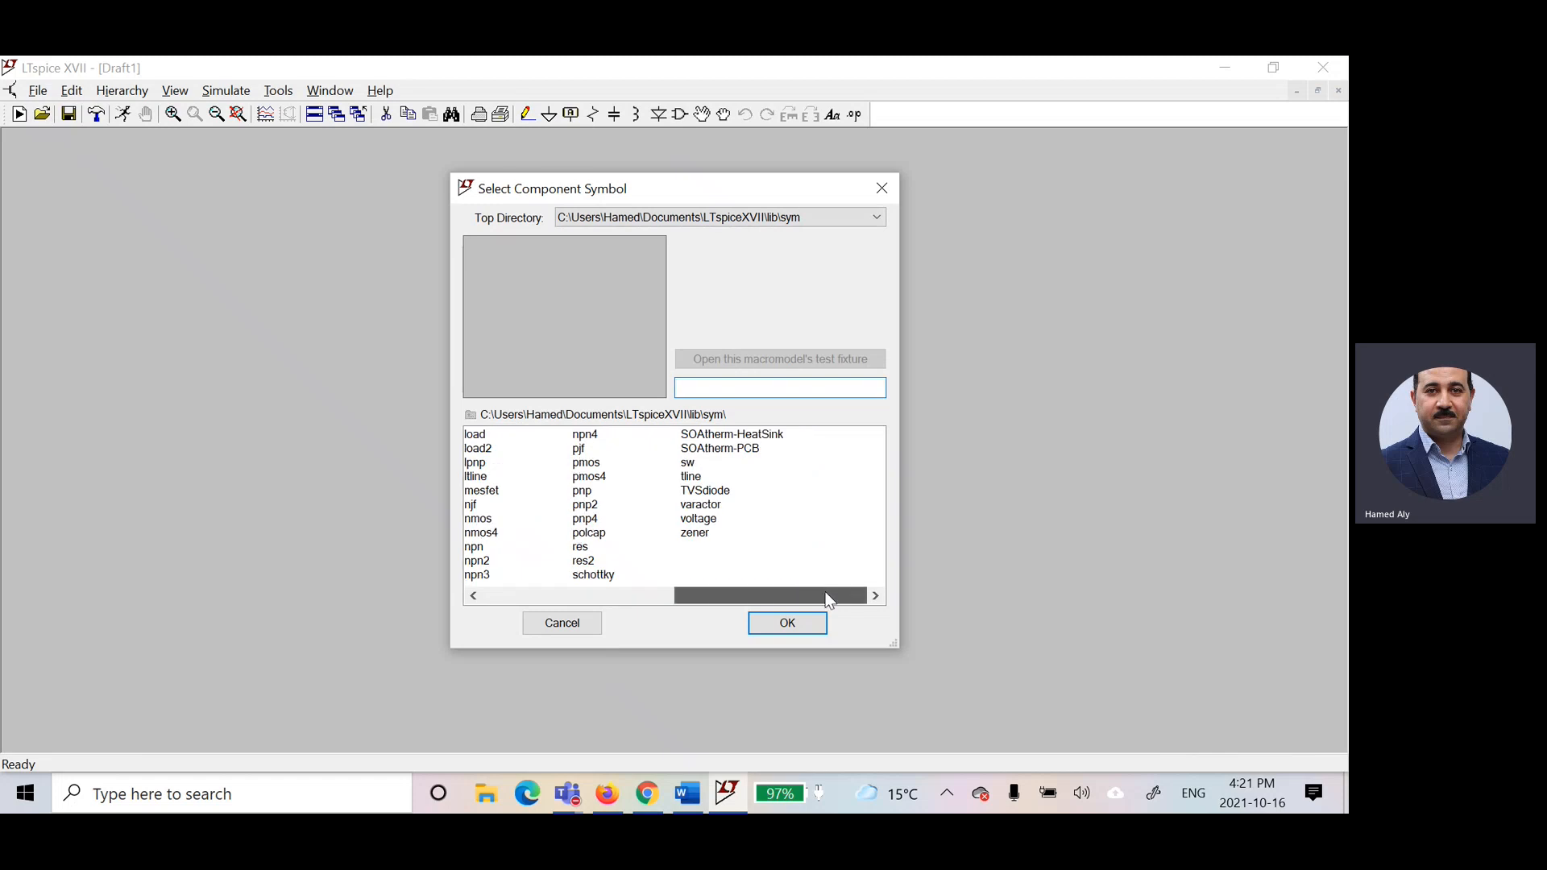
{"action": "left_click", "coordinate": [709, 522]}
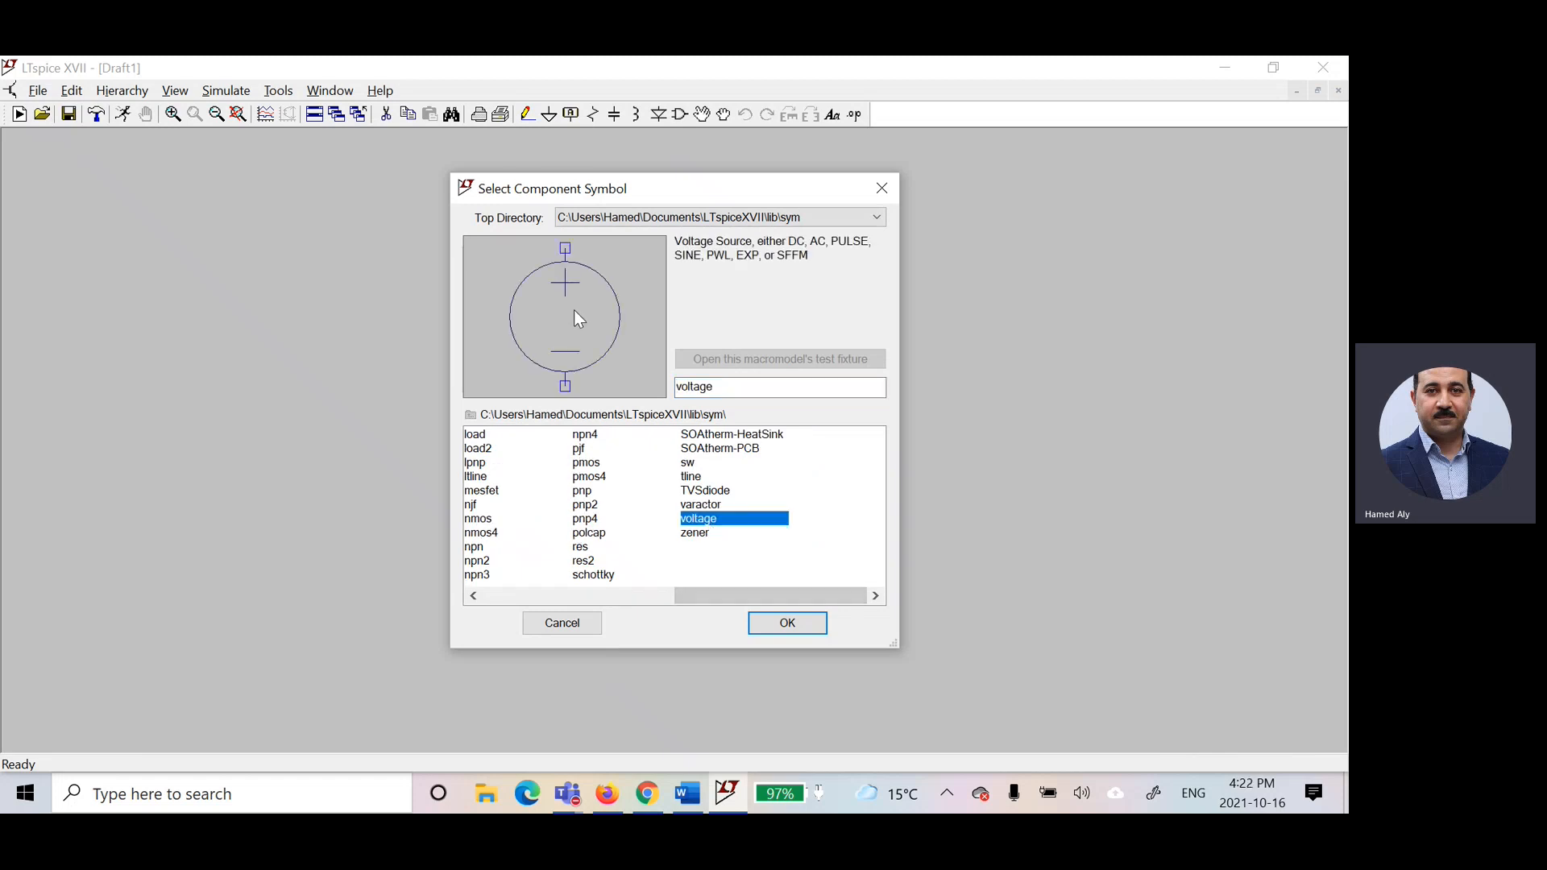
{"action": "left_click", "coordinate": [560, 625]}
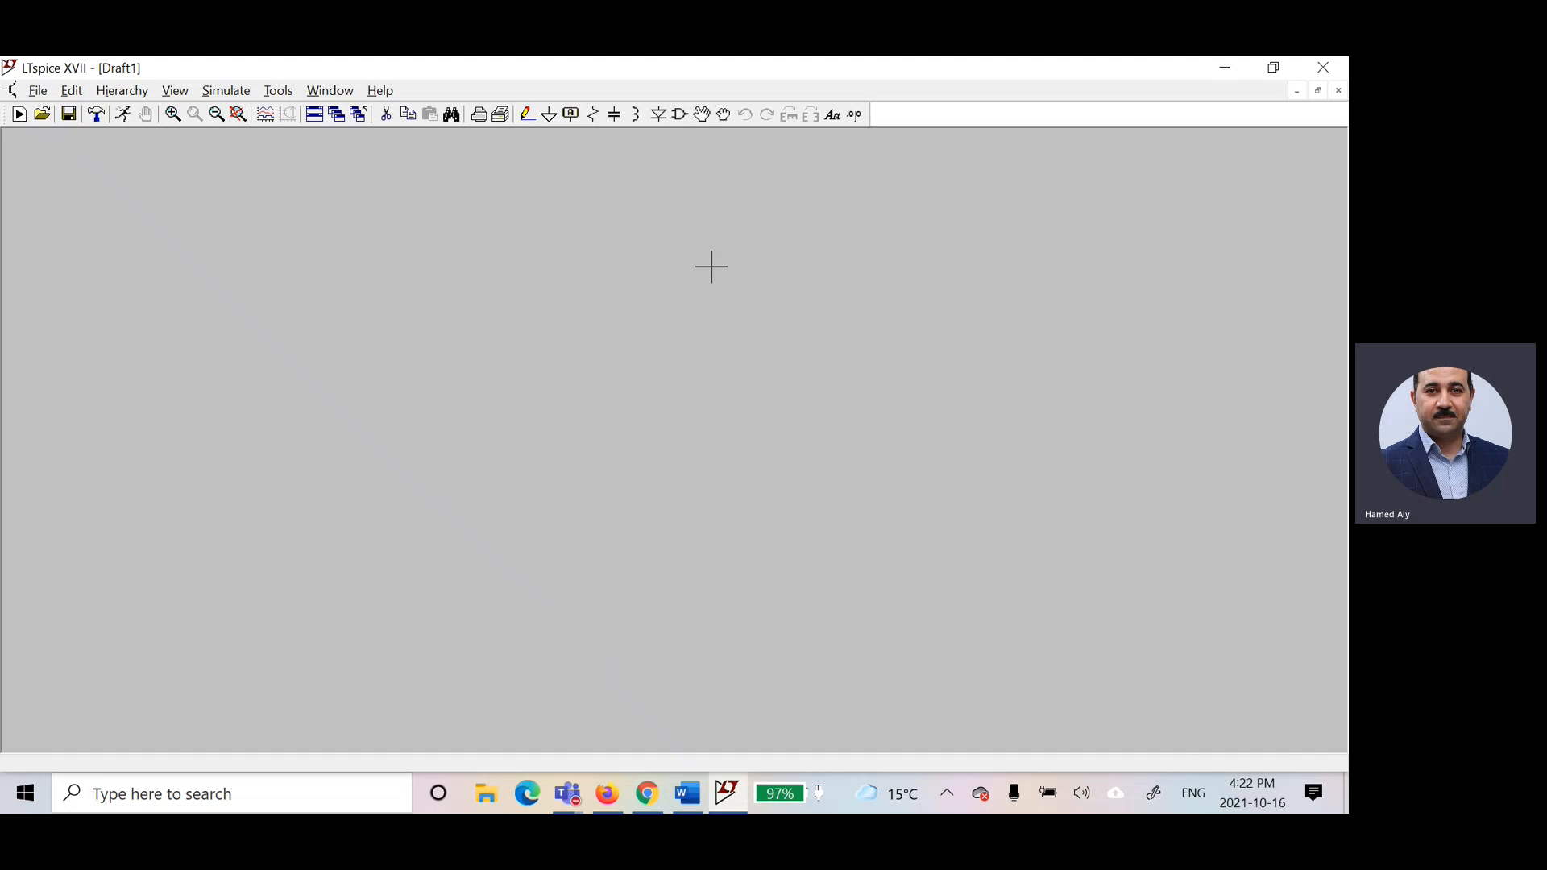
Step: Place two horizontally rotated resistors side by side in the upper part of the schematic, leaving a gap between them
{"action": "left_click", "coordinate": [596, 122]}
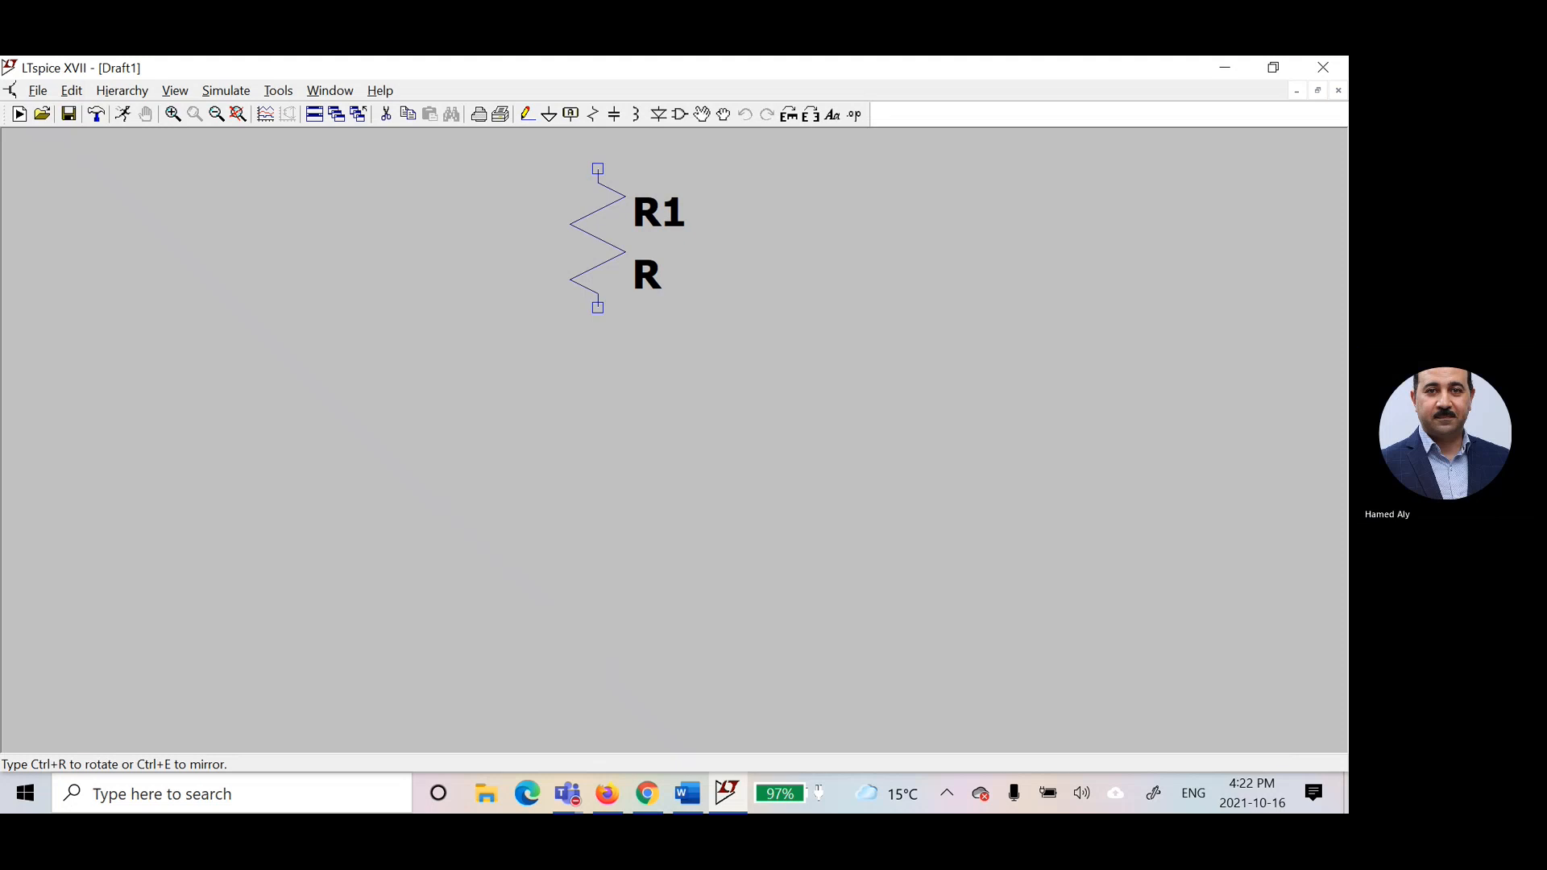
{"action": "left_click", "coordinate": [785, 117]}
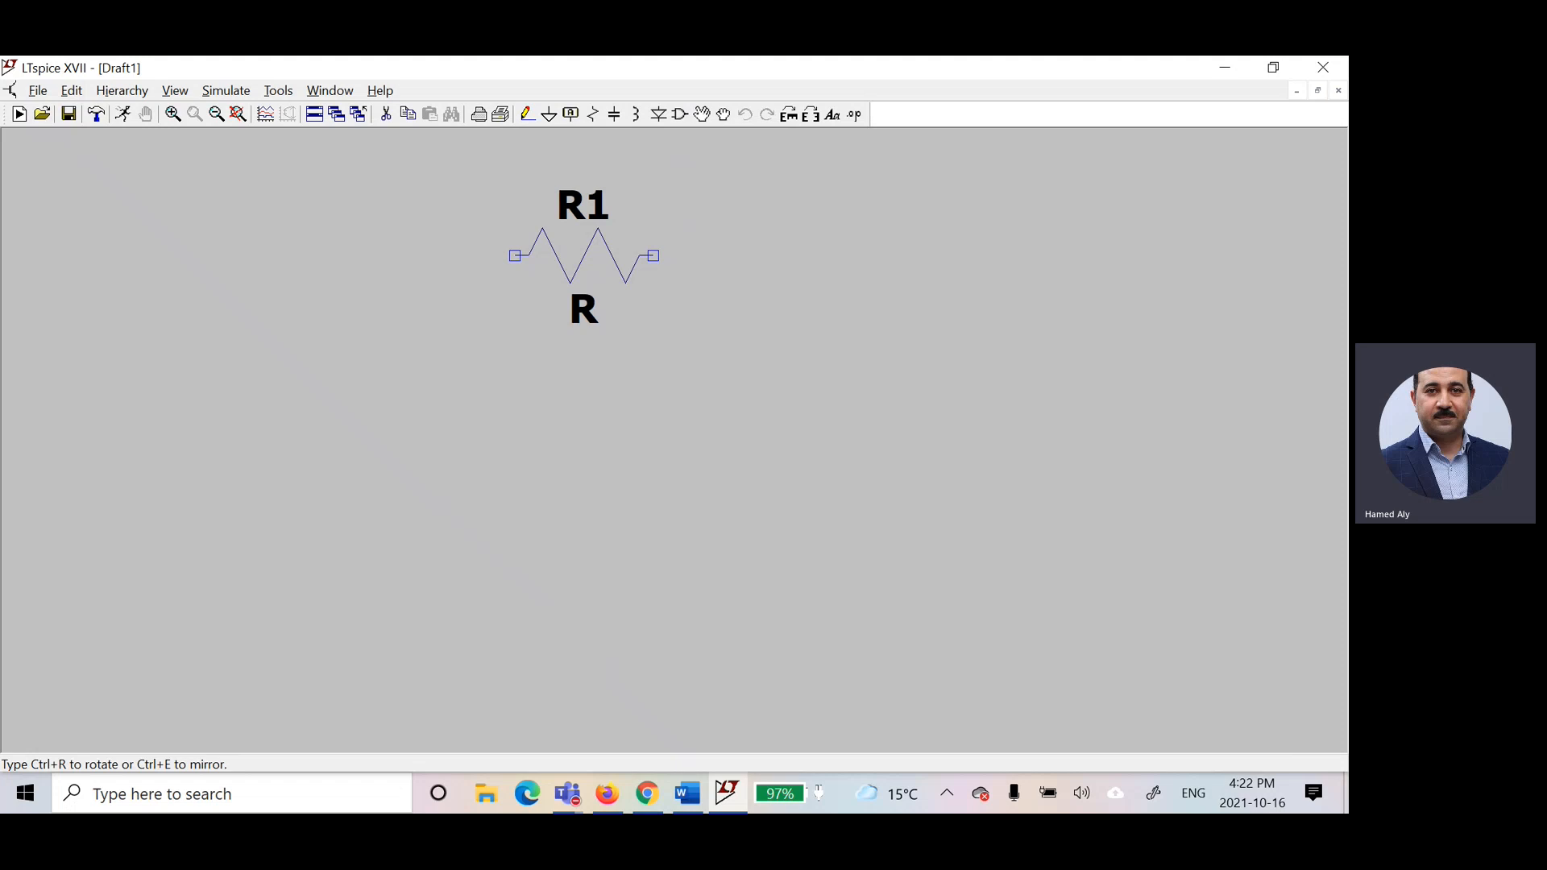
{"action": "left_click", "coordinate": [598, 256]}
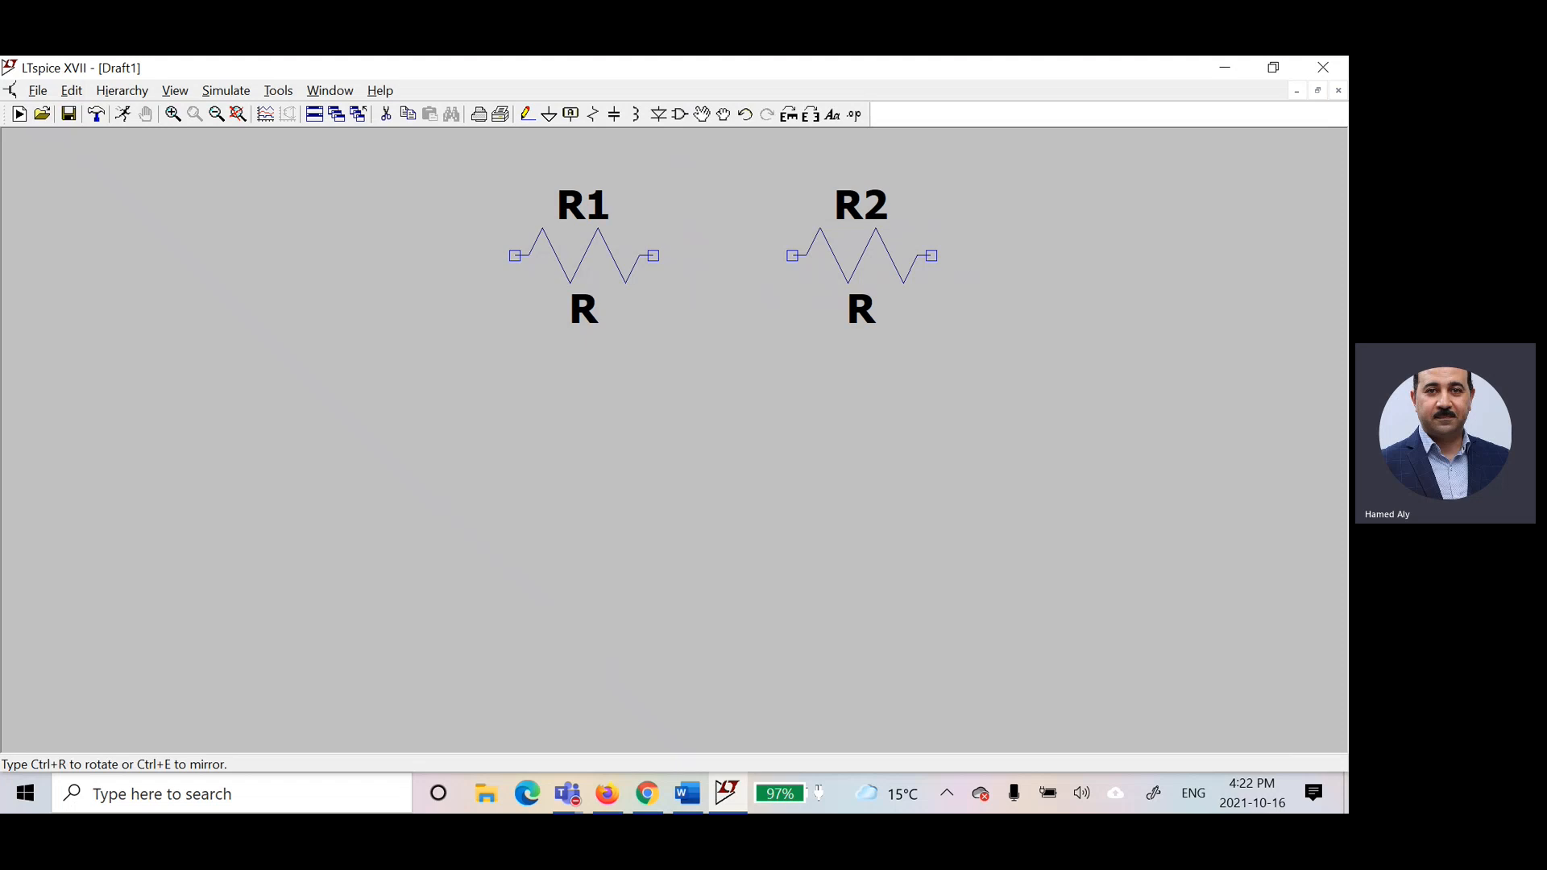
{"action": "left_click", "coordinate": [861, 256]}
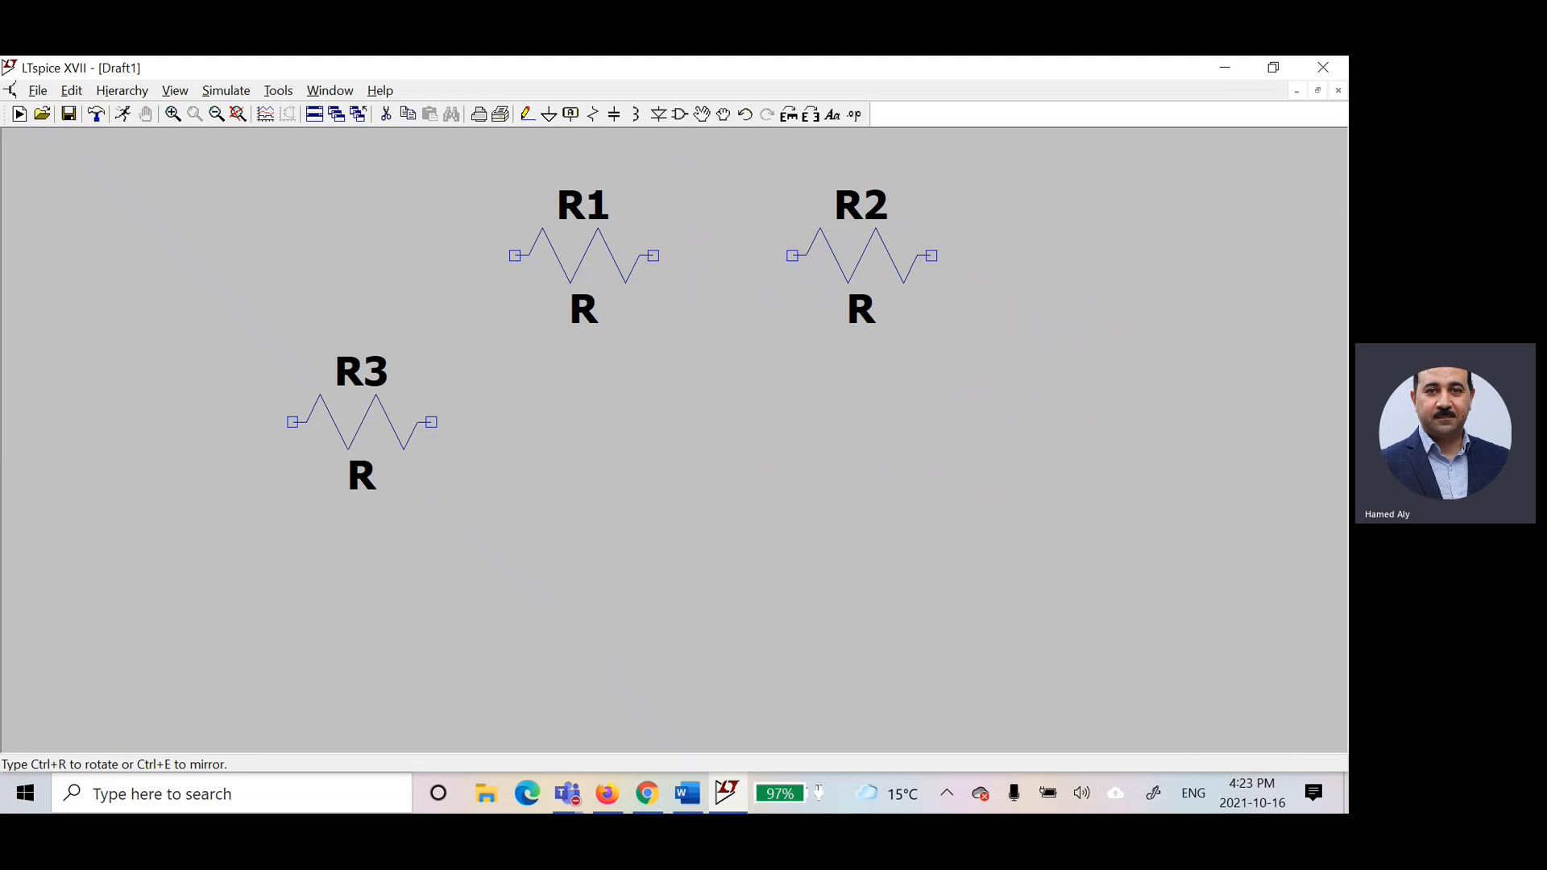
{"action": "key", "text": "Escape"}
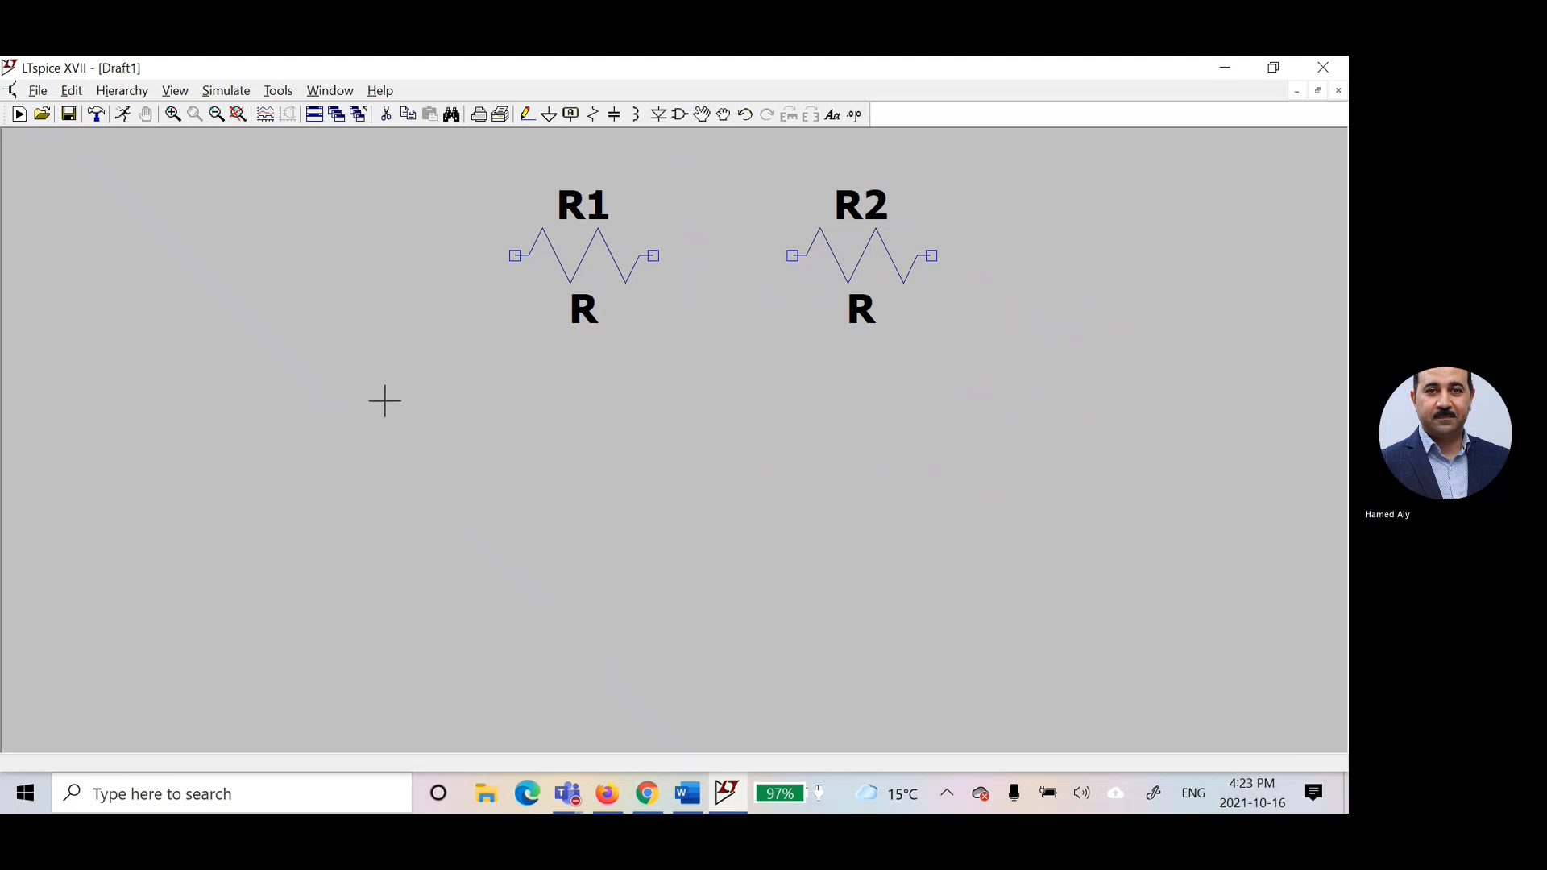
Step: Place a vertical resistor in the gap between R1 and R2, with its upper terminal level with theirs
{"action": "left_click", "coordinate": [596, 116]}
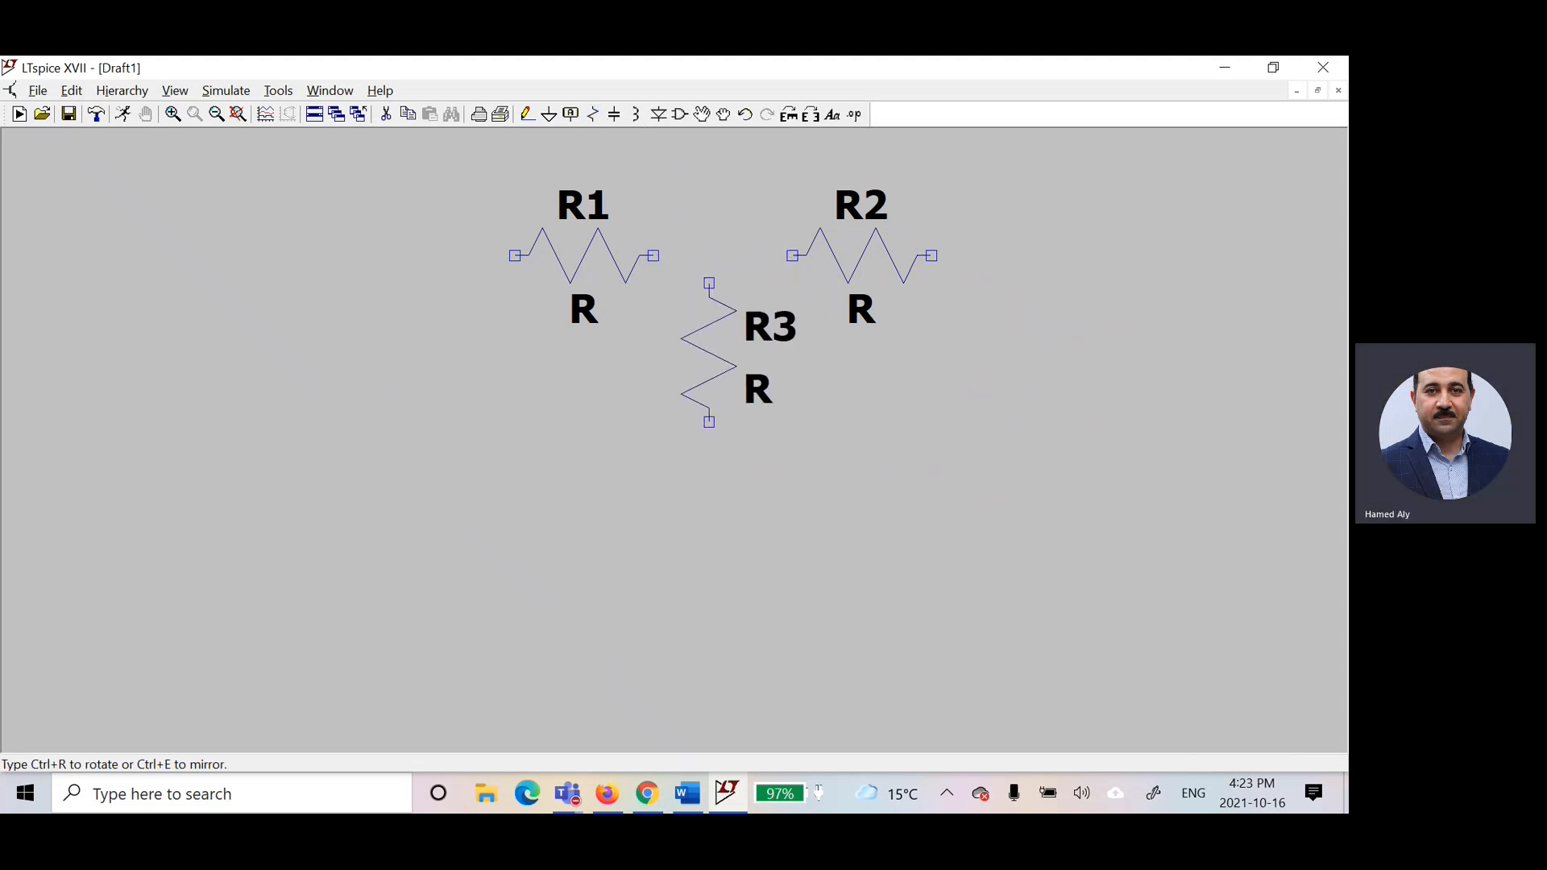
{"action": "left_click", "coordinate": [709, 256]}
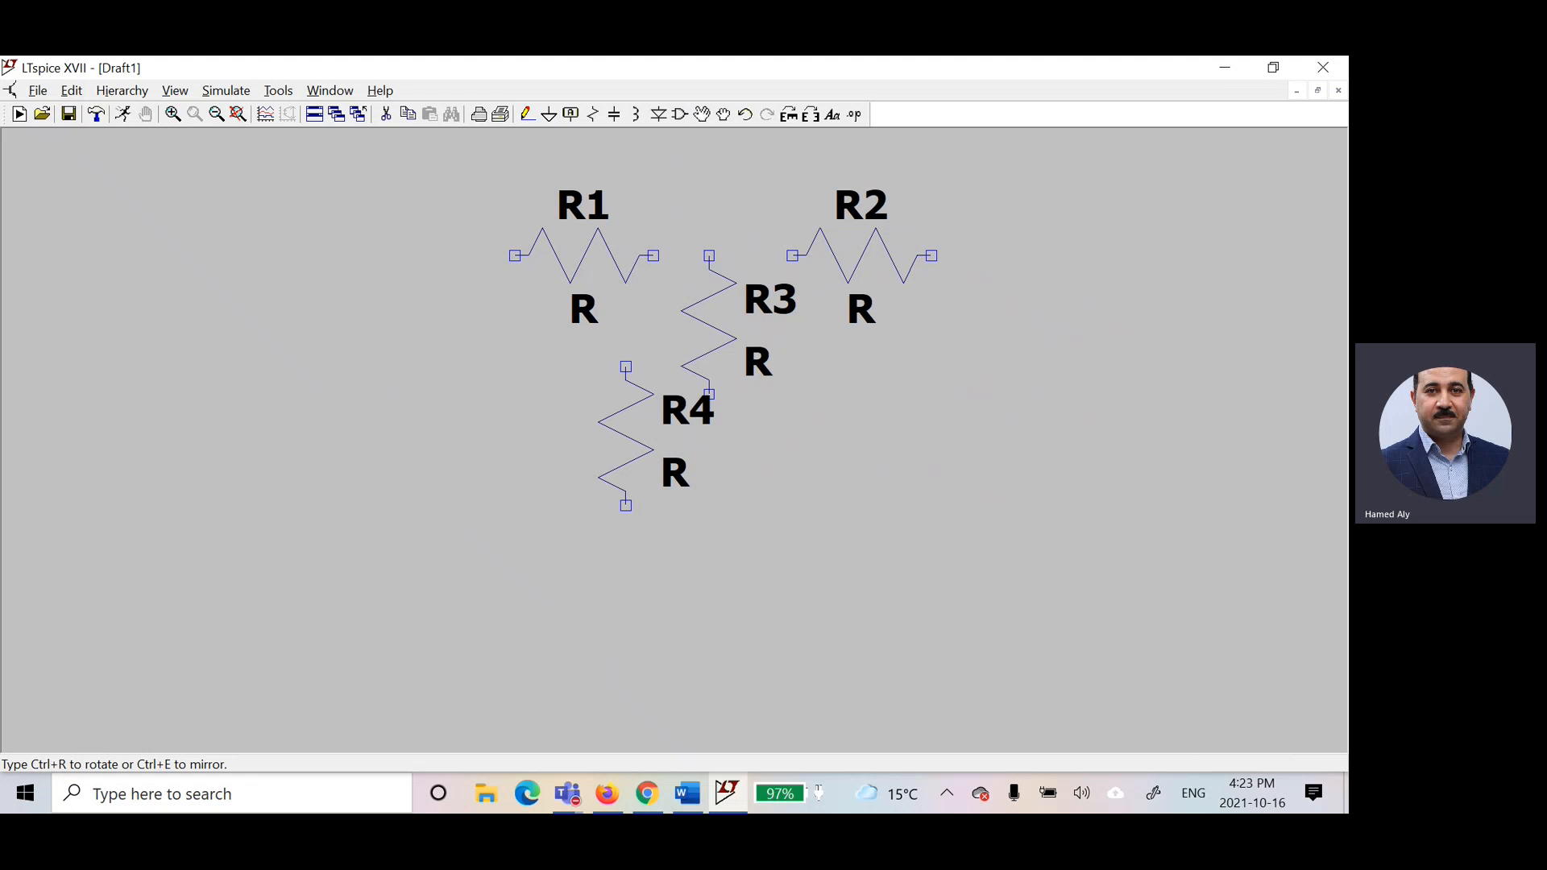
{"action": "key", "text": "Escape"}
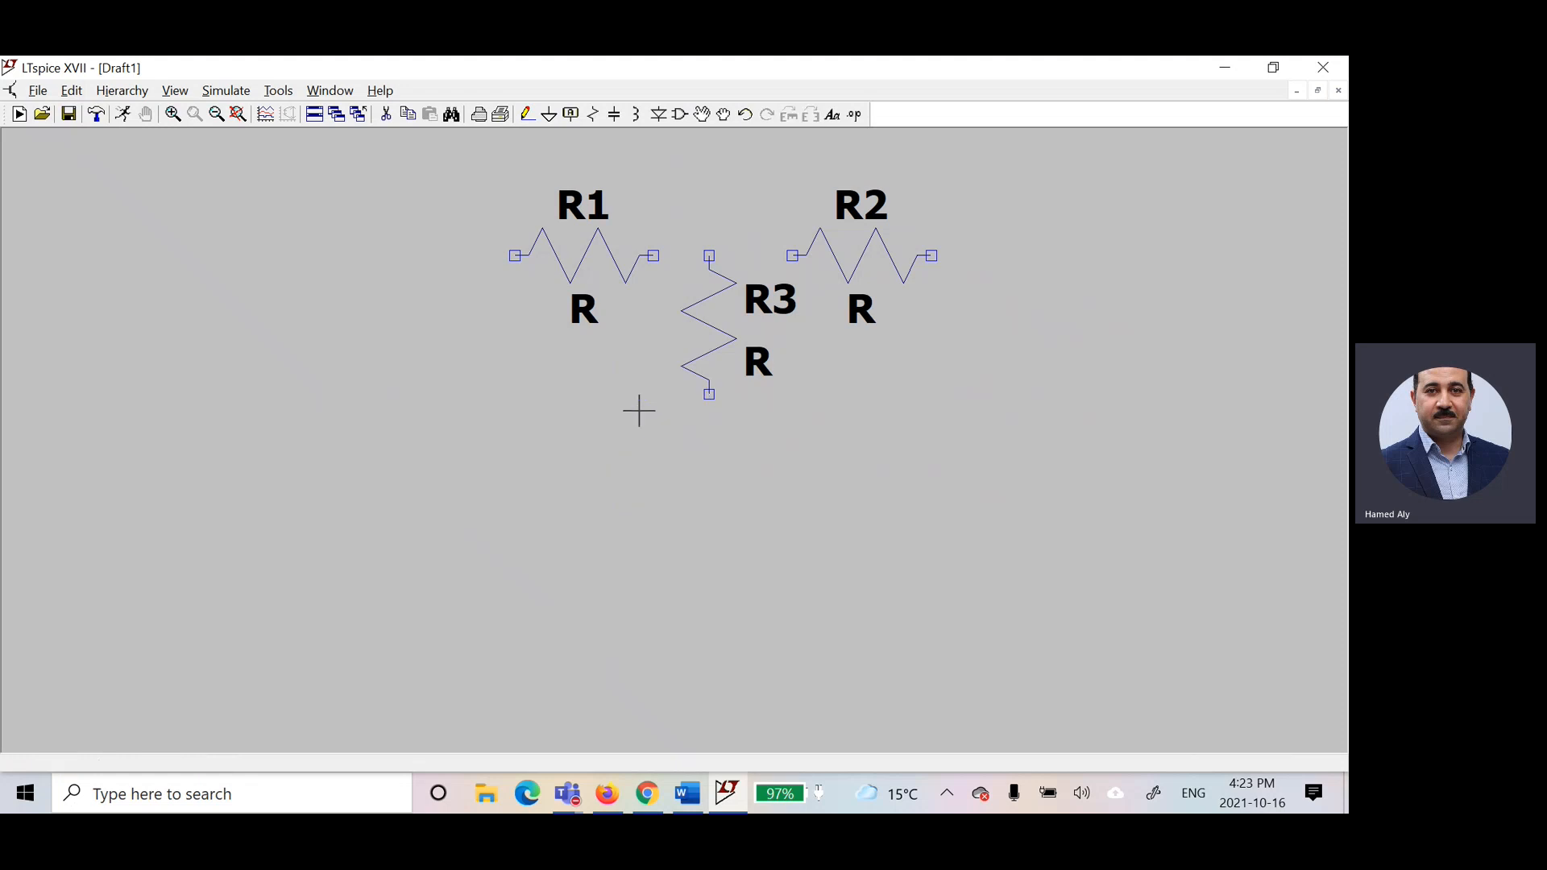
Step: Place a ground symbol directly below R3, leaving a gap for wiring
{"action": "left_click", "coordinate": [550, 116]}
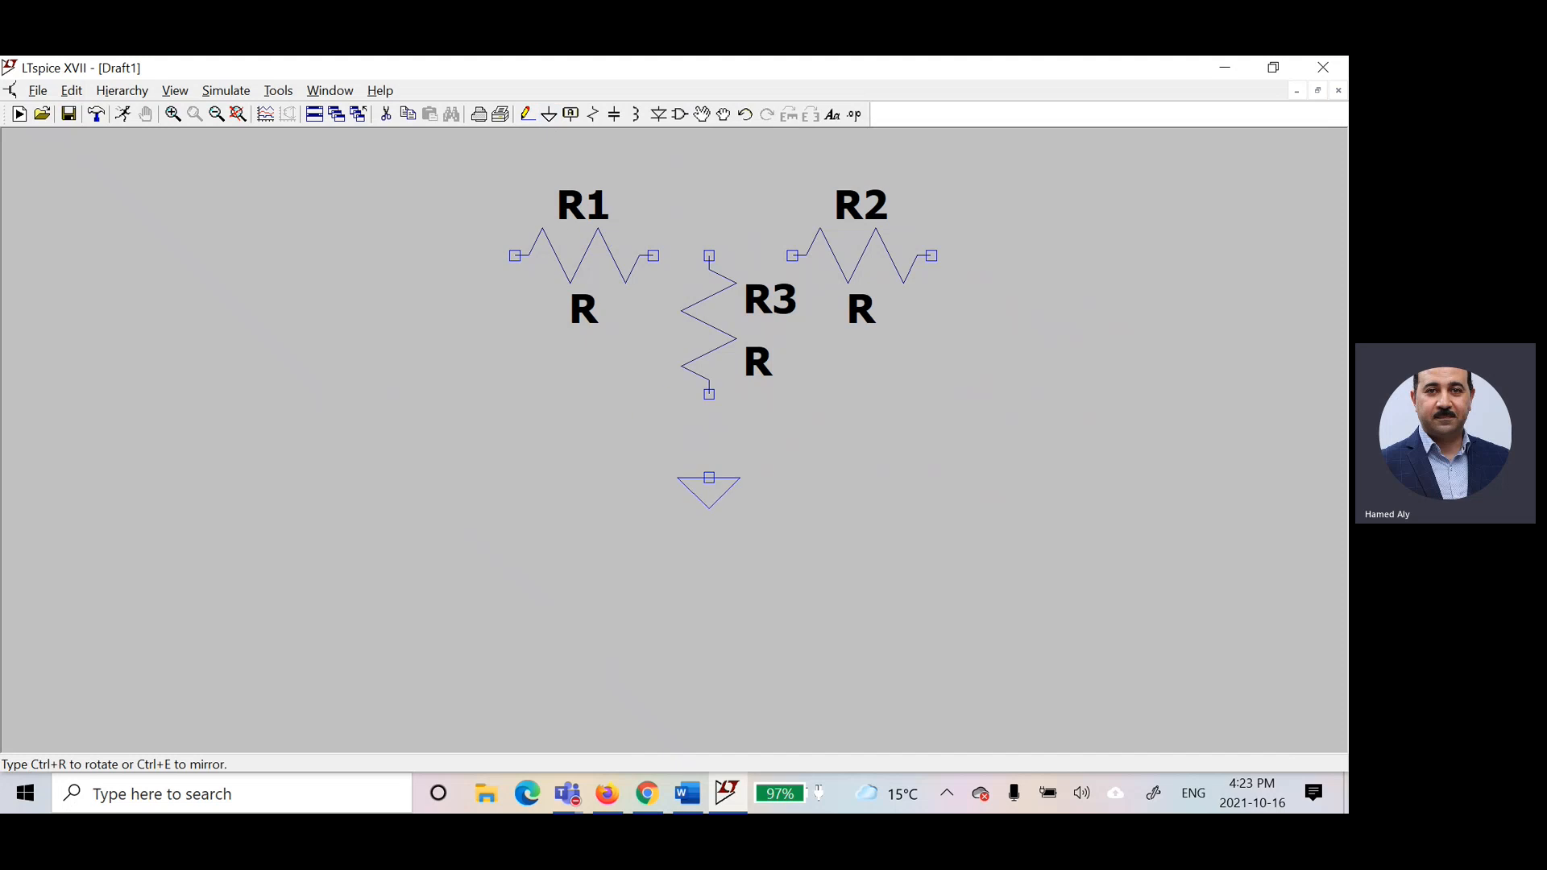
{"action": "left_click", "coordinate": [709, 478]}
{"action": "key", "text": "Escape"}
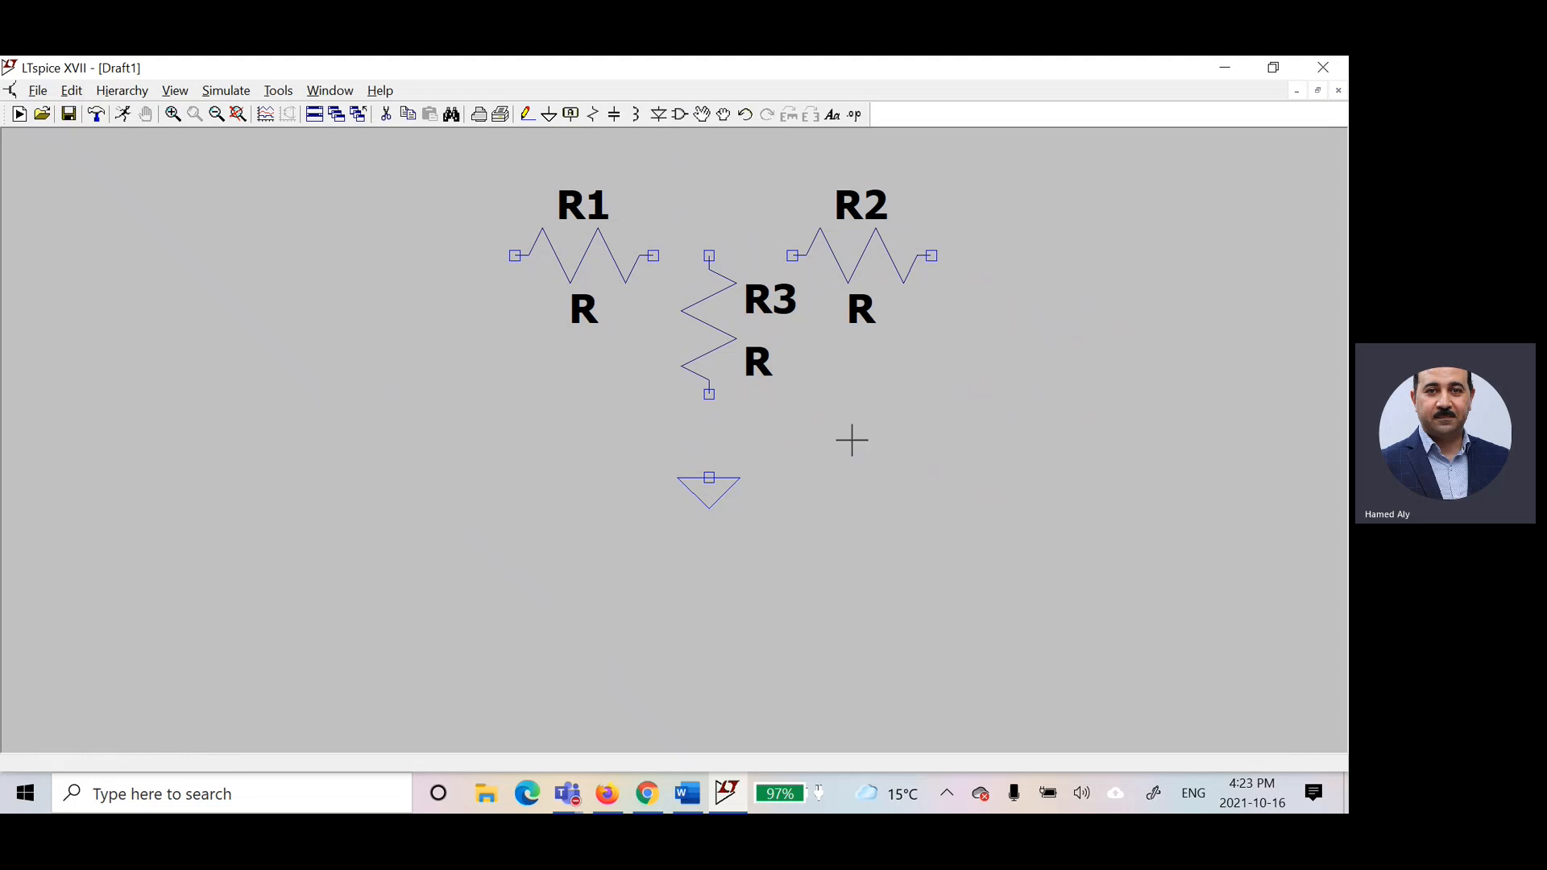
Step: Place two vertical voltage sources, one to the left of R1 and one to the right of R2
{"action": "left_click", "coordinate": [679, 117]}
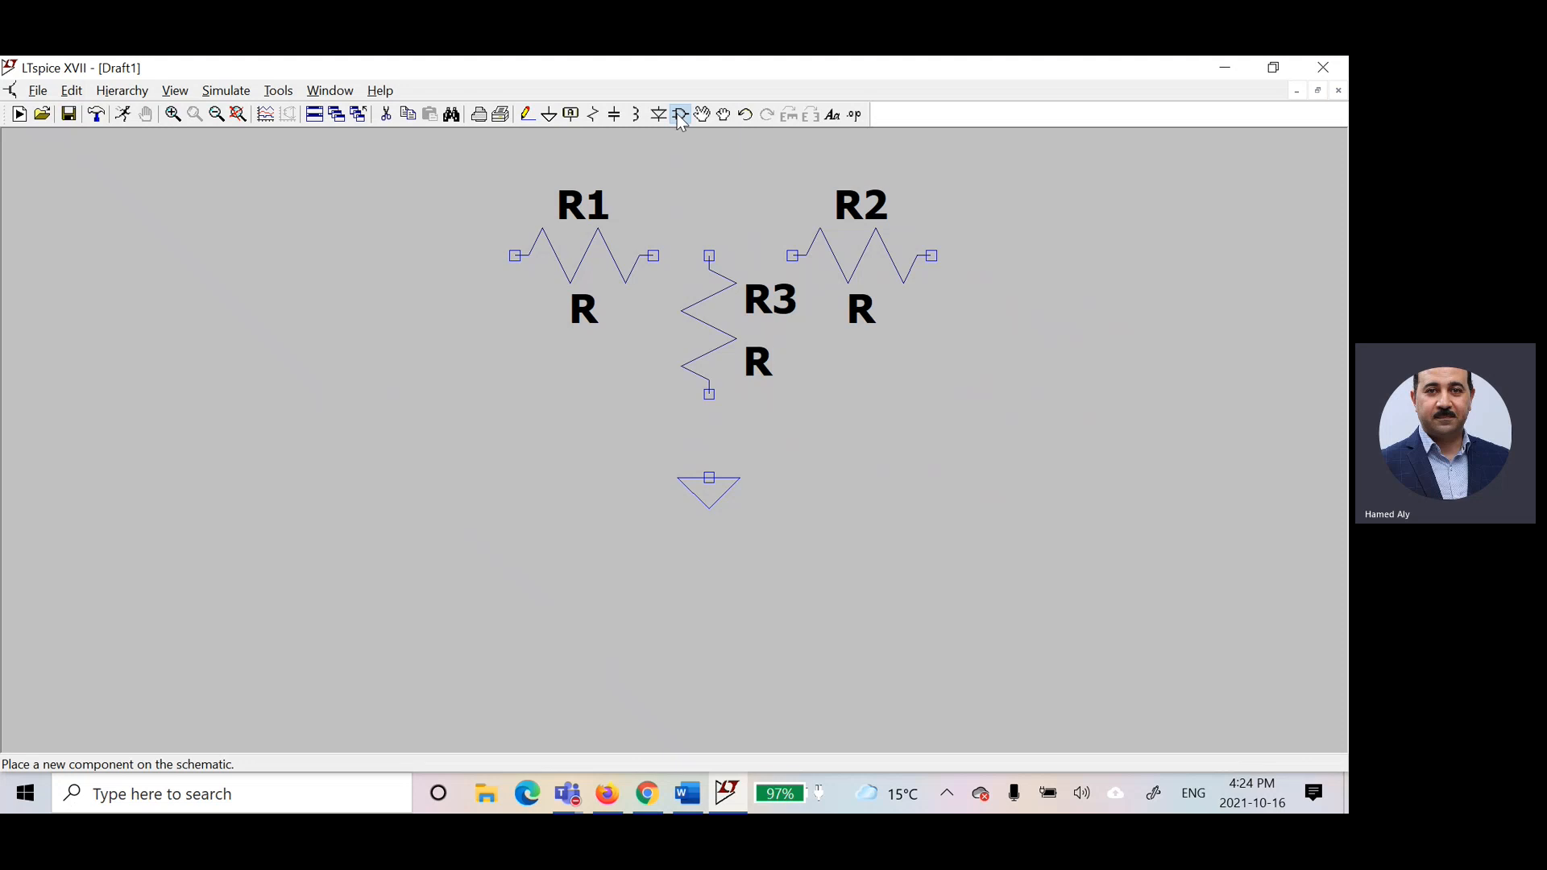
{"action": "scroll", "coordinate": [812, 588], "scroll_direction": "down", "scroll_amount": 3}
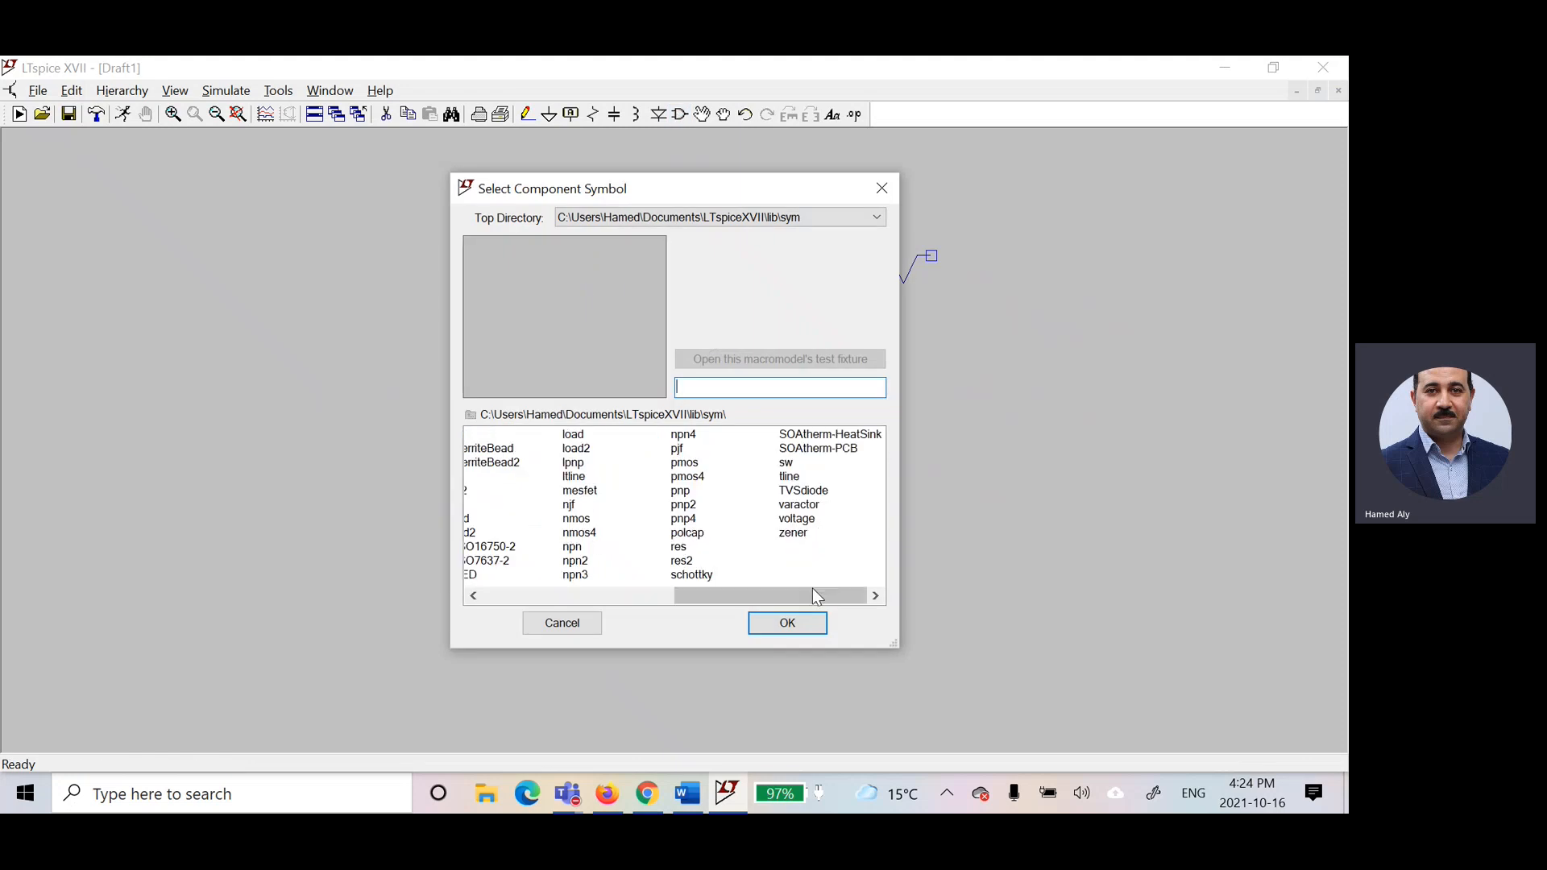
{"action": "left_click", "coordinate": [713, 521]}
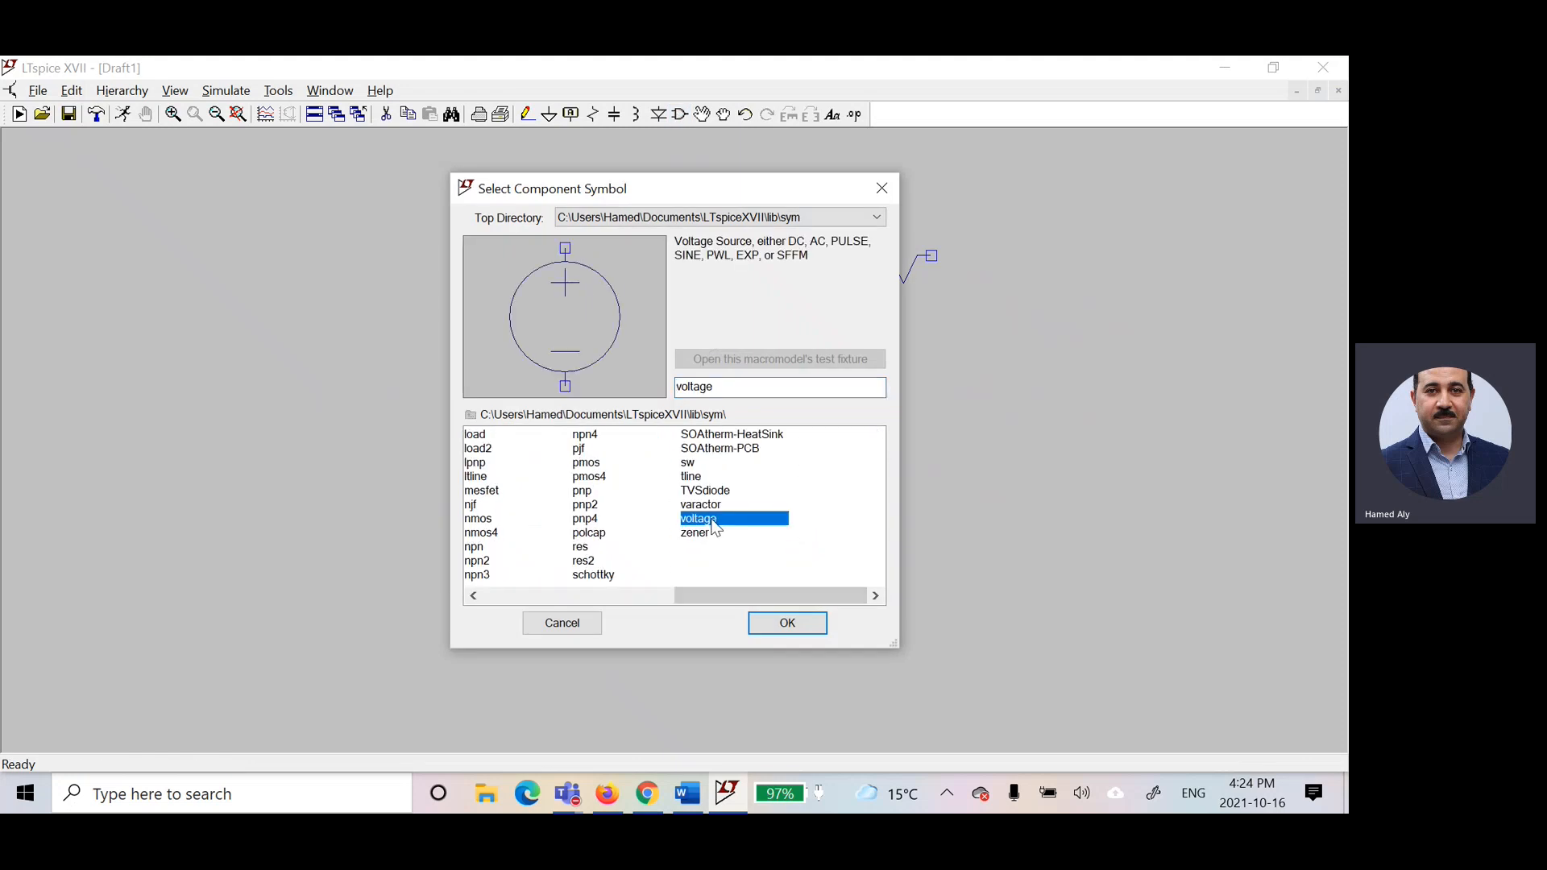
{"action": "left_click", "coordinate": [788, 625]}
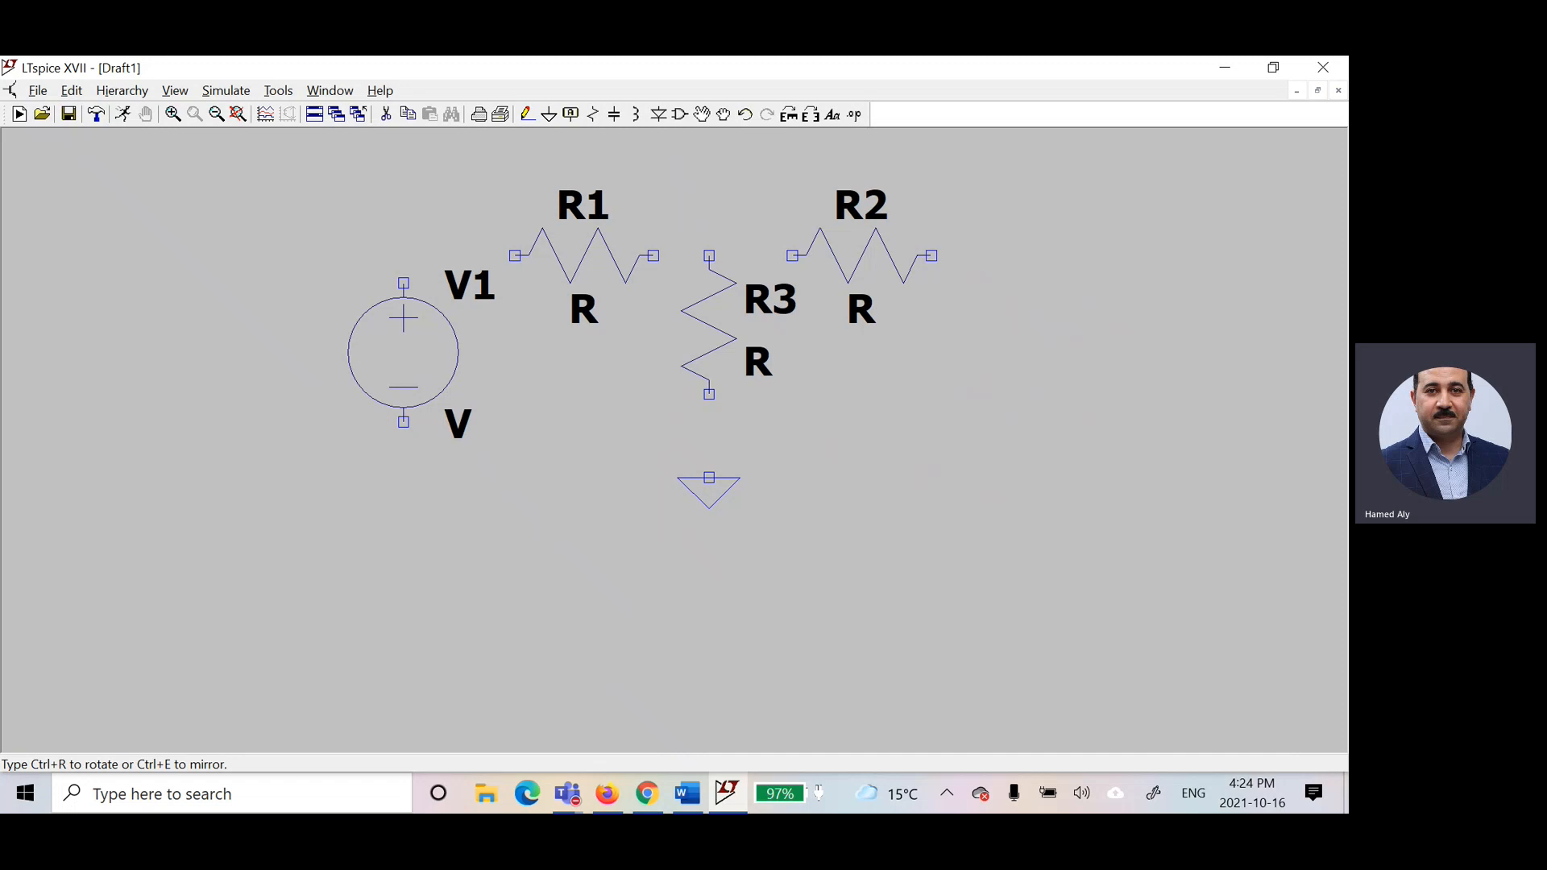
{"action": "left_click", "coordinate": [403, 353]}
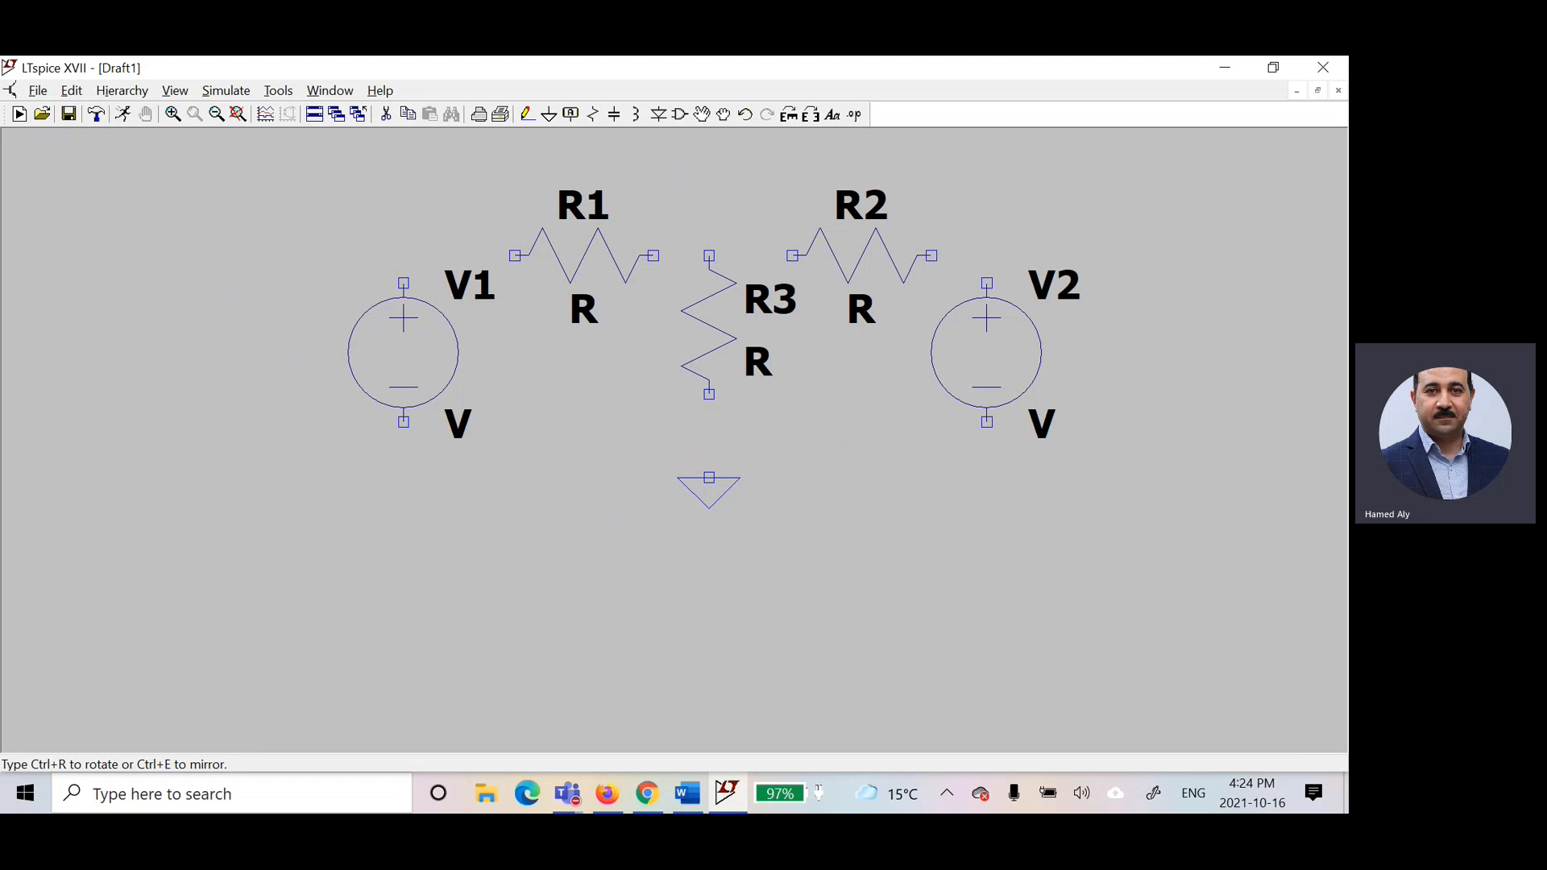
{"action": "left_click", "coordinate": [986, 352]}
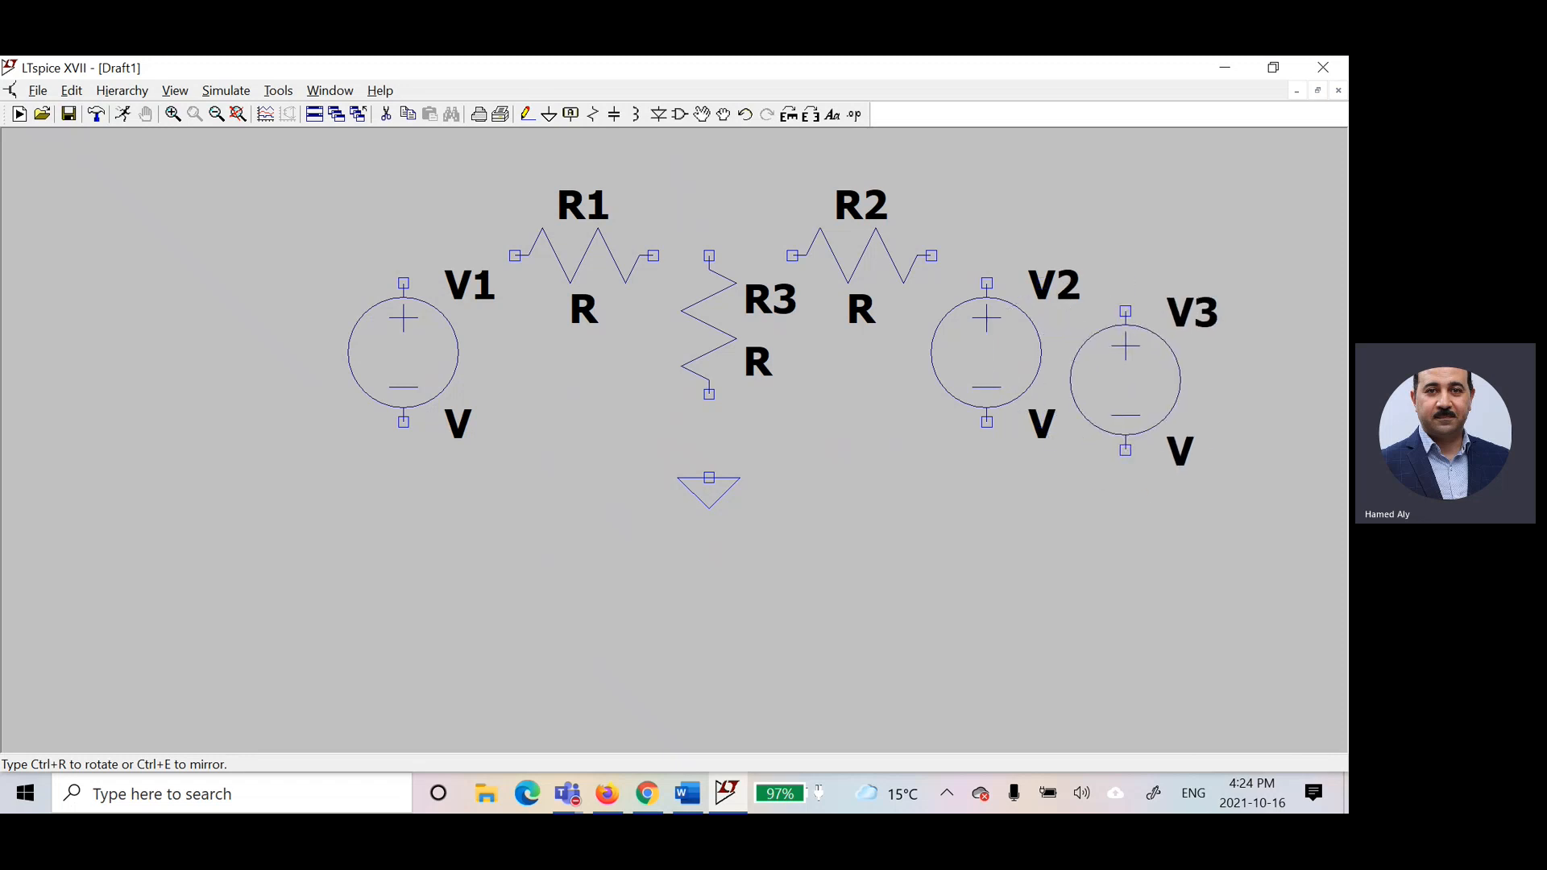
{"action": "key", "text": "Escape"}
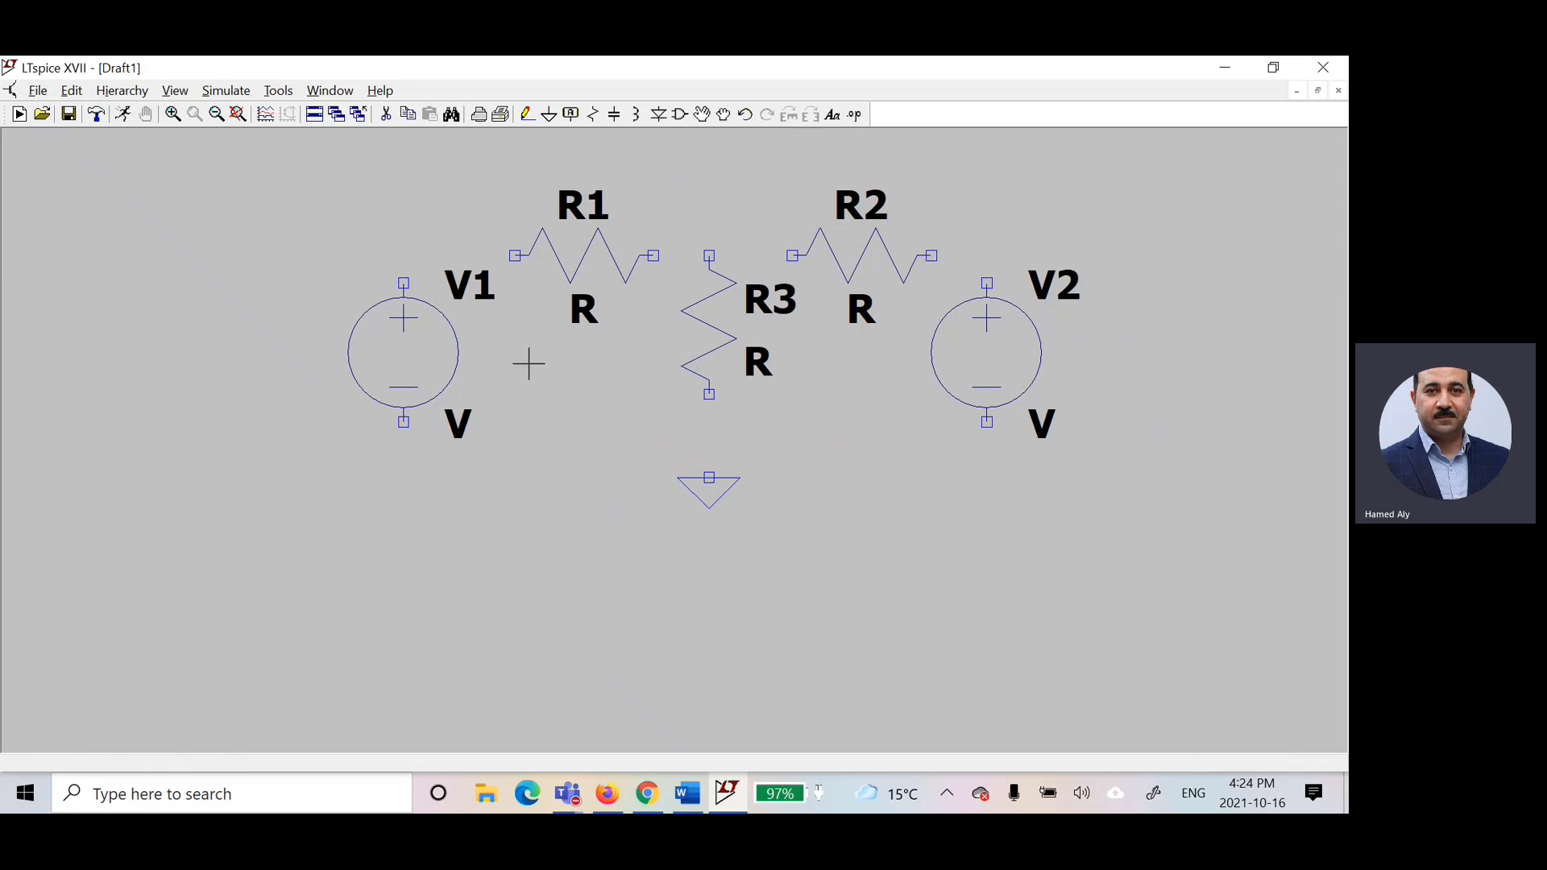
Step: Wire the positive terminal of V1 to the left terminal of R1
{"action": "left_click", "coordinate": [527, 115]}
{"action": "left_click", "coordinate": [404, 282]}
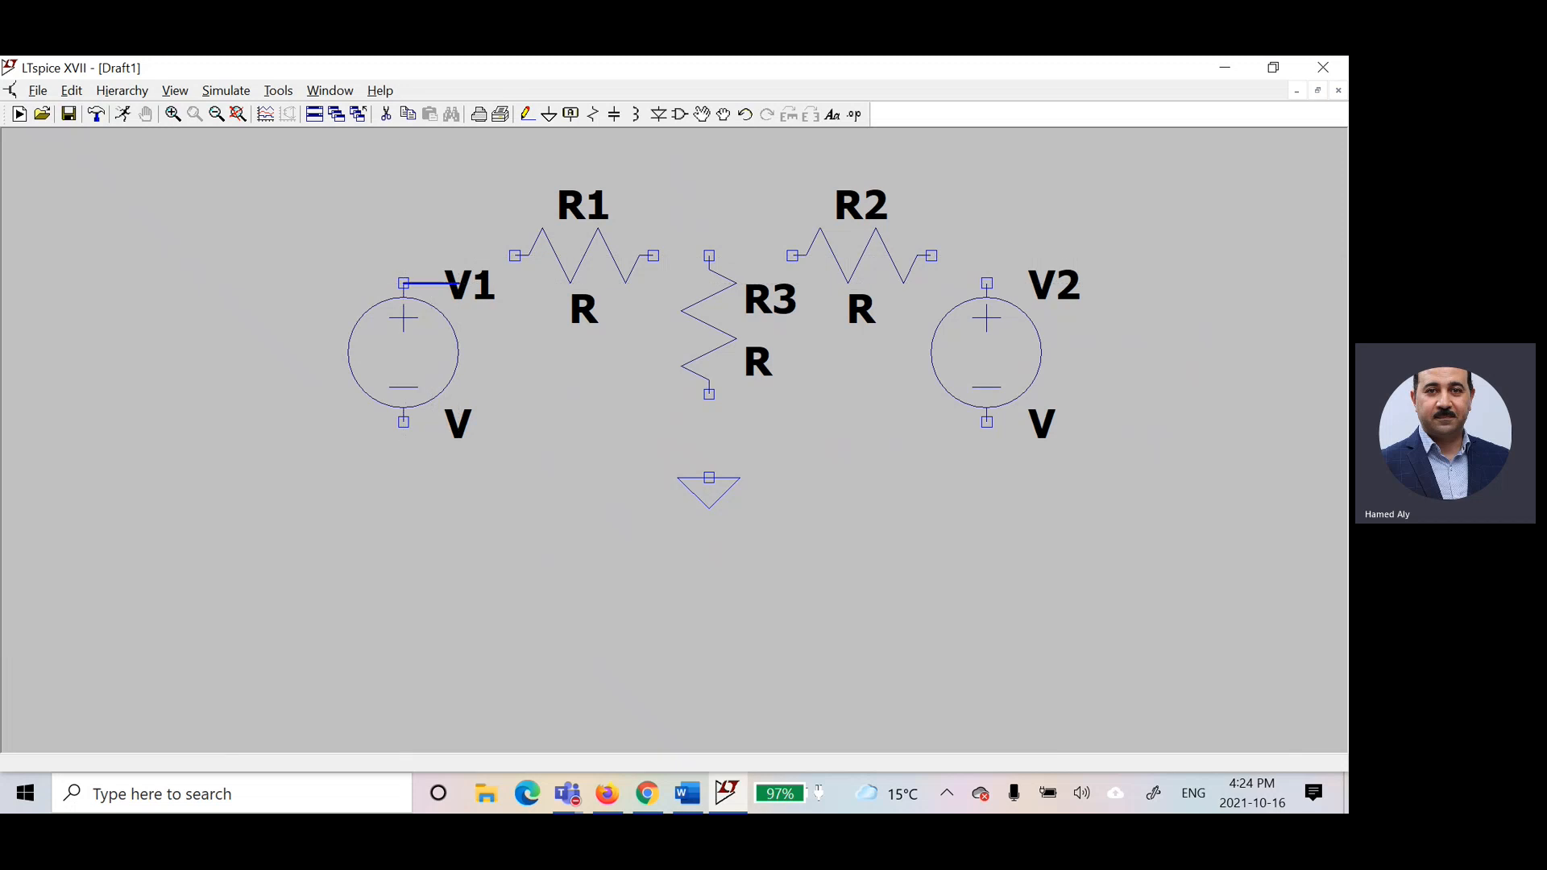
{"action": "left_click", "coordinate": [515, 256]}
{"action": "right_click", "coordinate": [515, 256]}
{"action": "left_click", "coordinate": [515, 255]}
{"action": "left_click", "coordinate": [515, 284]}
{"action": "left_click", "coordinate": [515, 284]}
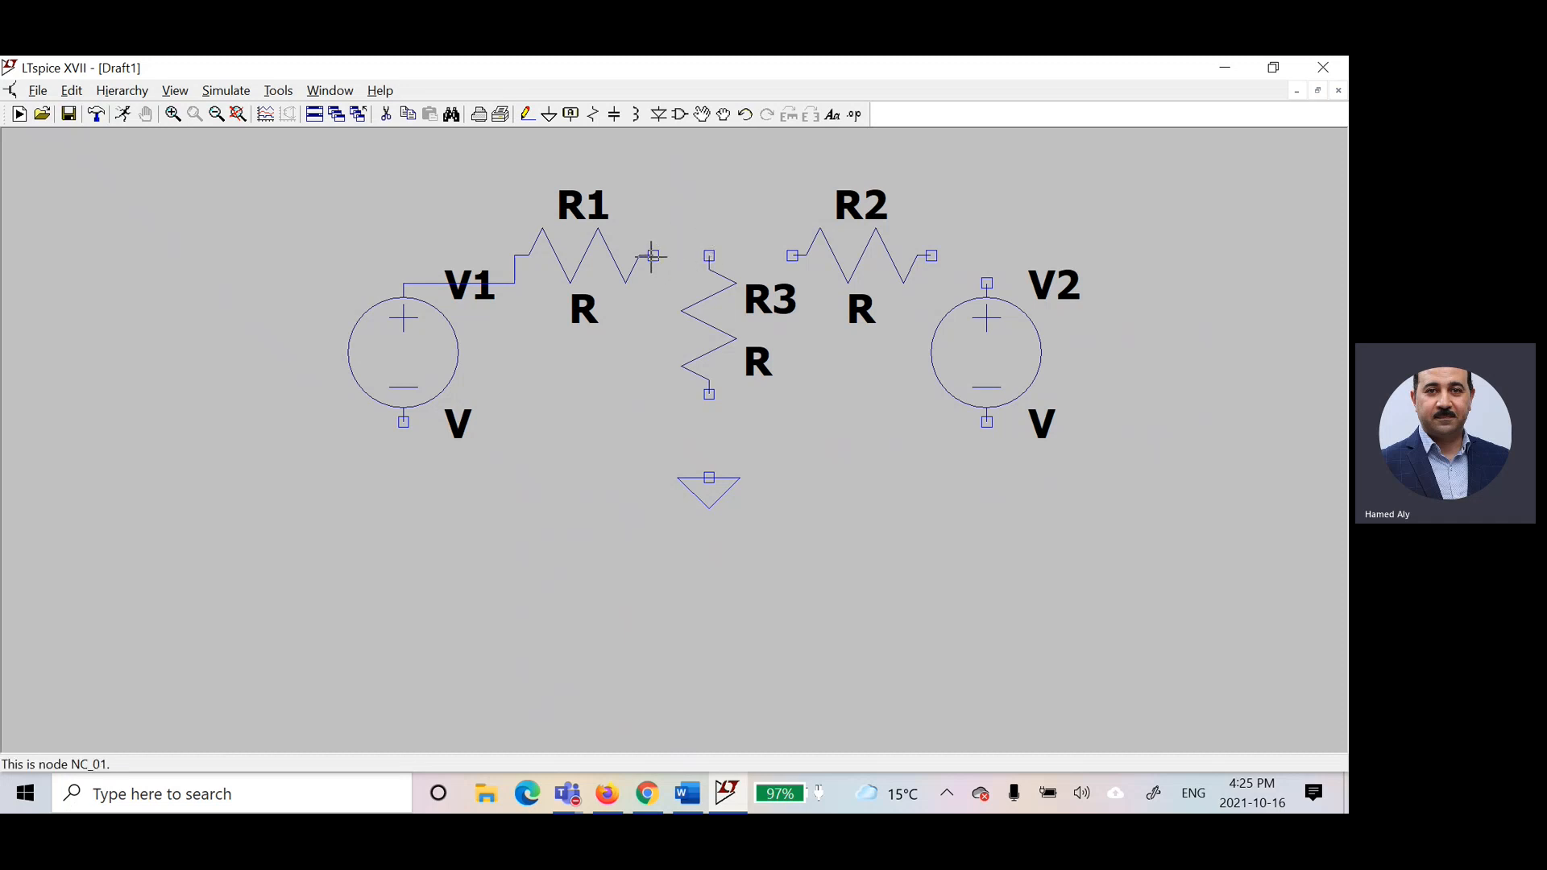
Step: Wire the right terminal of R1 to the upper terminal of R3
{"action": "right_click", "coordinate": [709, 256]}
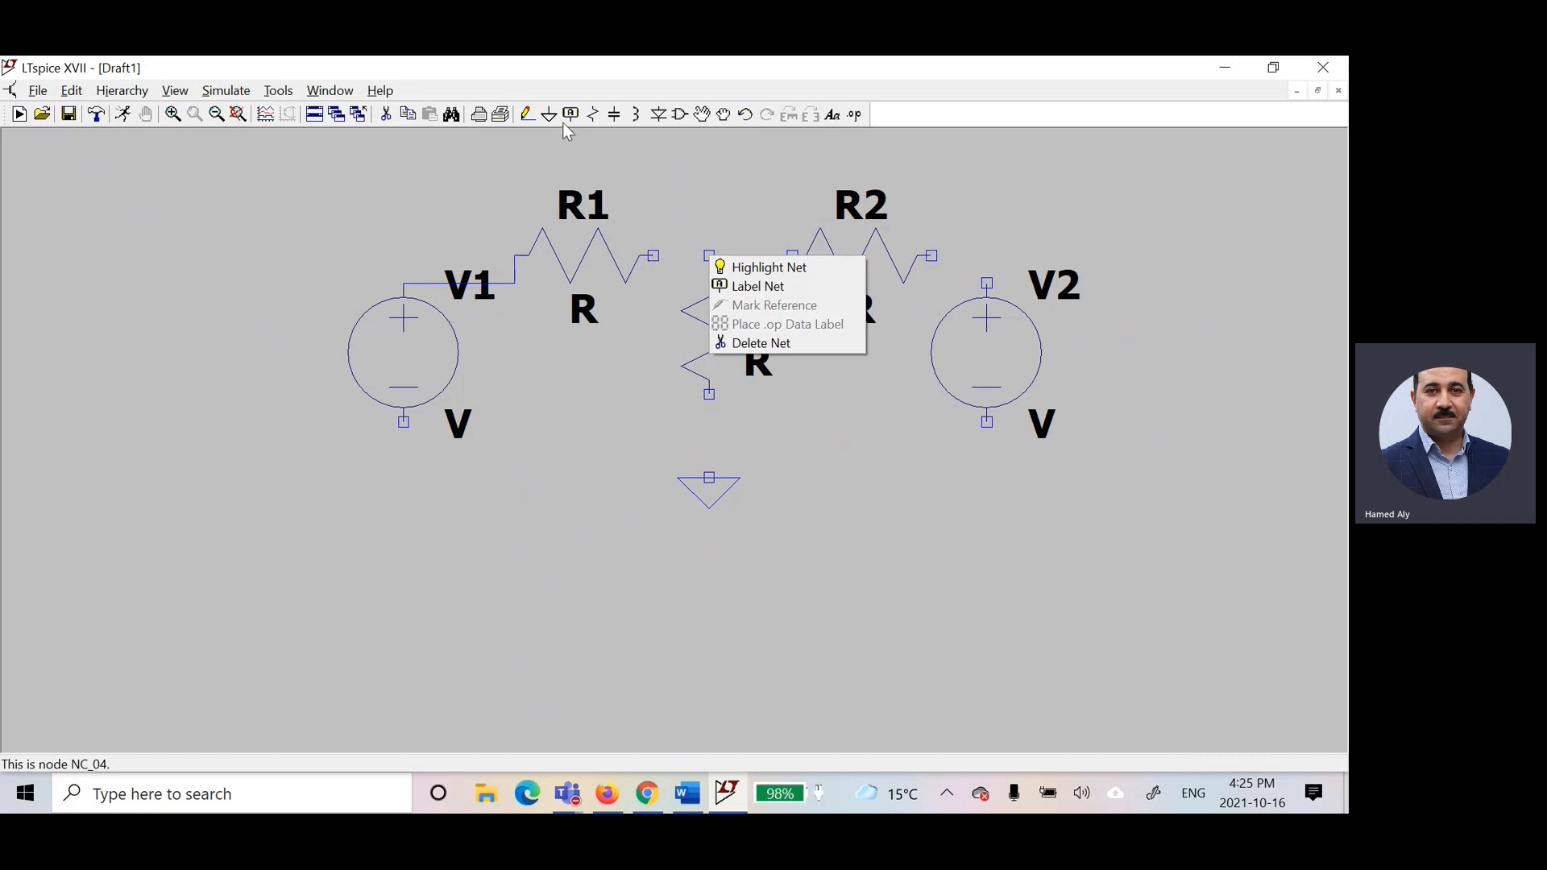
{"action": "left_click", "coordinate": [529, 119]}
{"action": "left_click", "coordinate": [529, 118]}
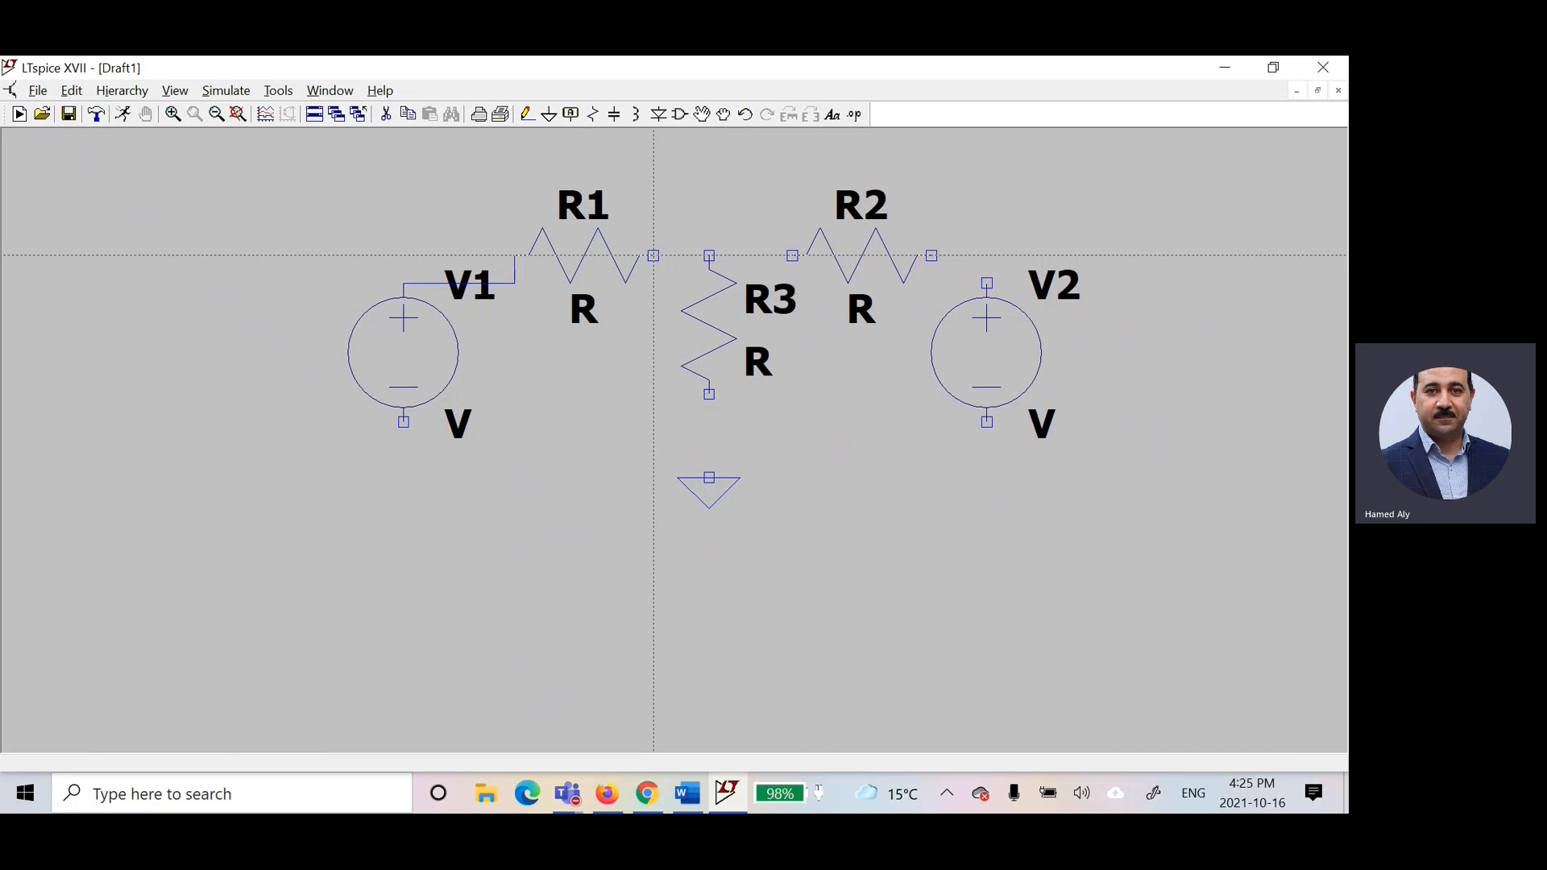
{"action": "left_click", "coordinate": [653, 255]}
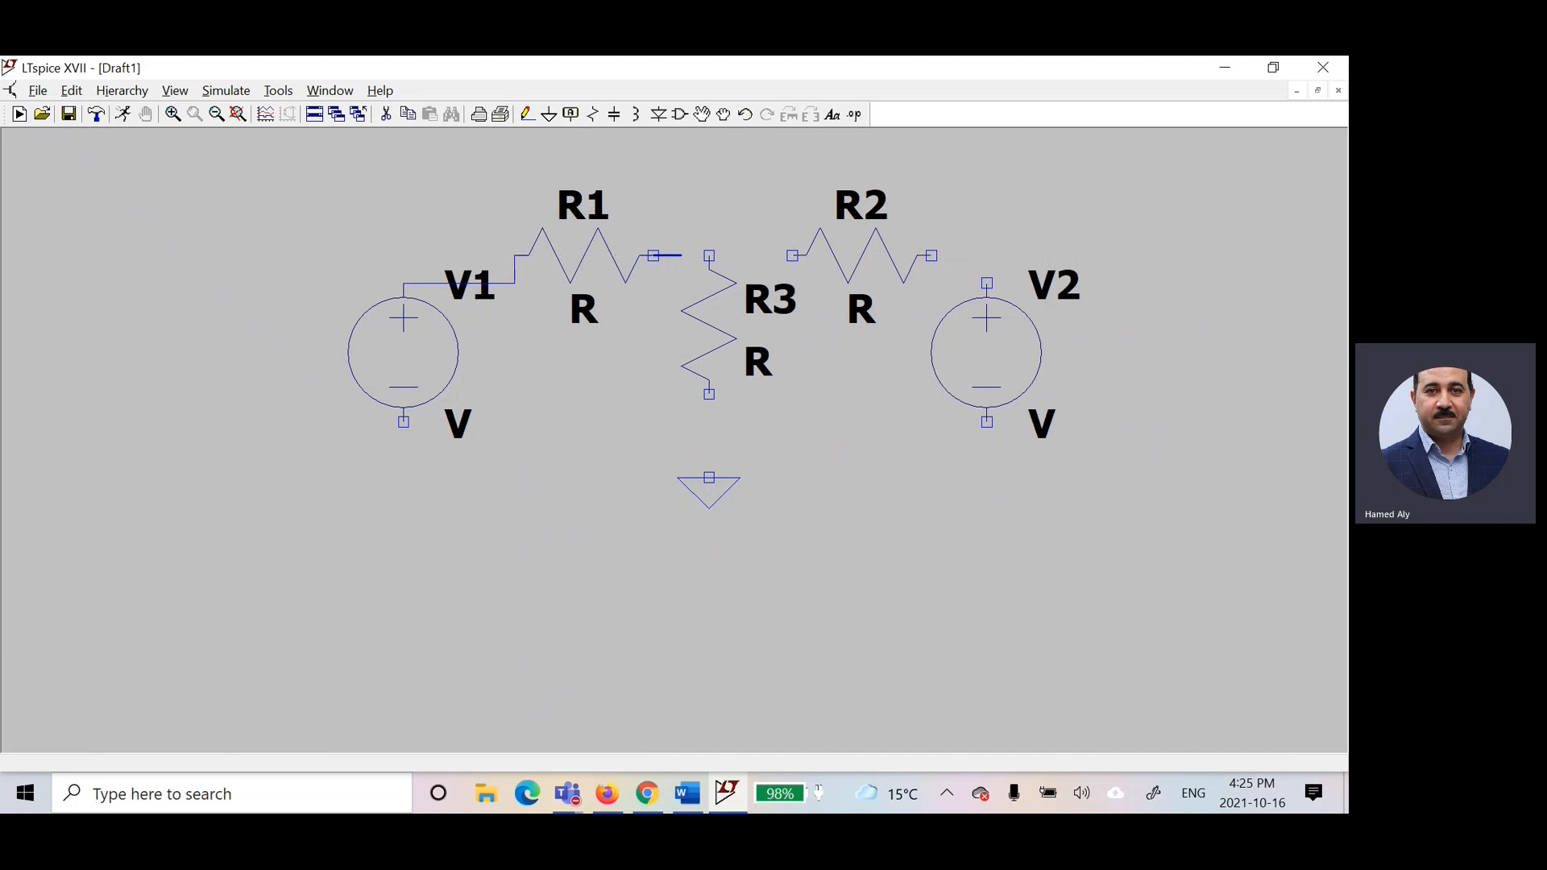
{"action": "left_click", "coordinate": [709, 255]}
{"action": "key", "text": "Escape"}
{"action": "key", "text": "F3"}
{"action": "left_click", "coordinate": [527, 117]}
{"action": "scroll", "coordinate": [681, 491], "scroll_direction": "up", "scroll_amount": 1}
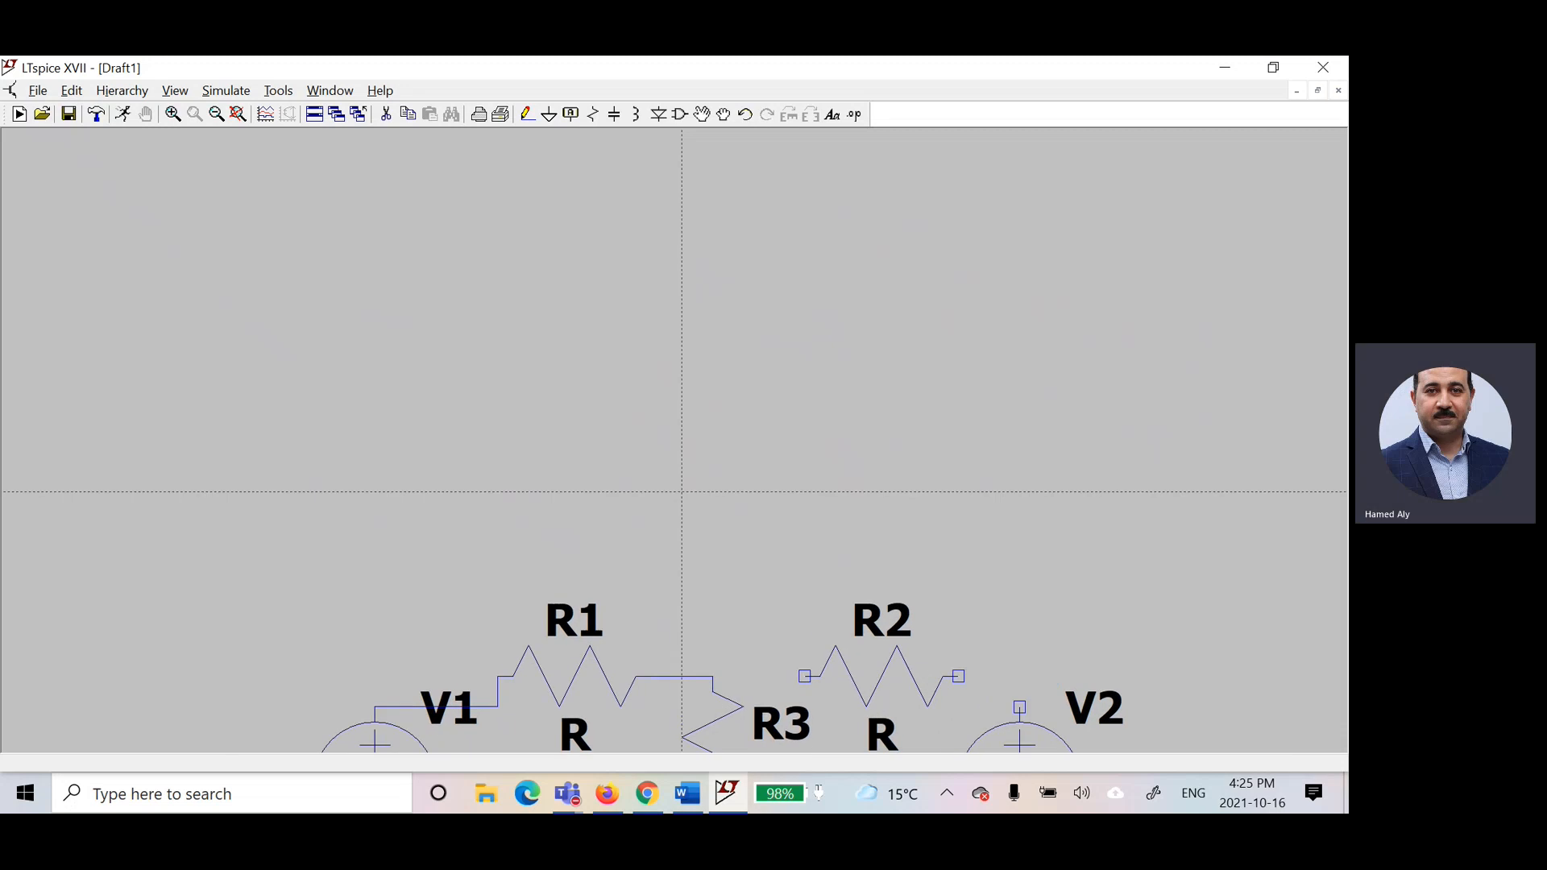
{"action": "scroll", "coordinate": [681, 491], "scroll_direction": "down", "scroll_amount": 2}
{"action": "right_click", "coordinate": [704, 516]}
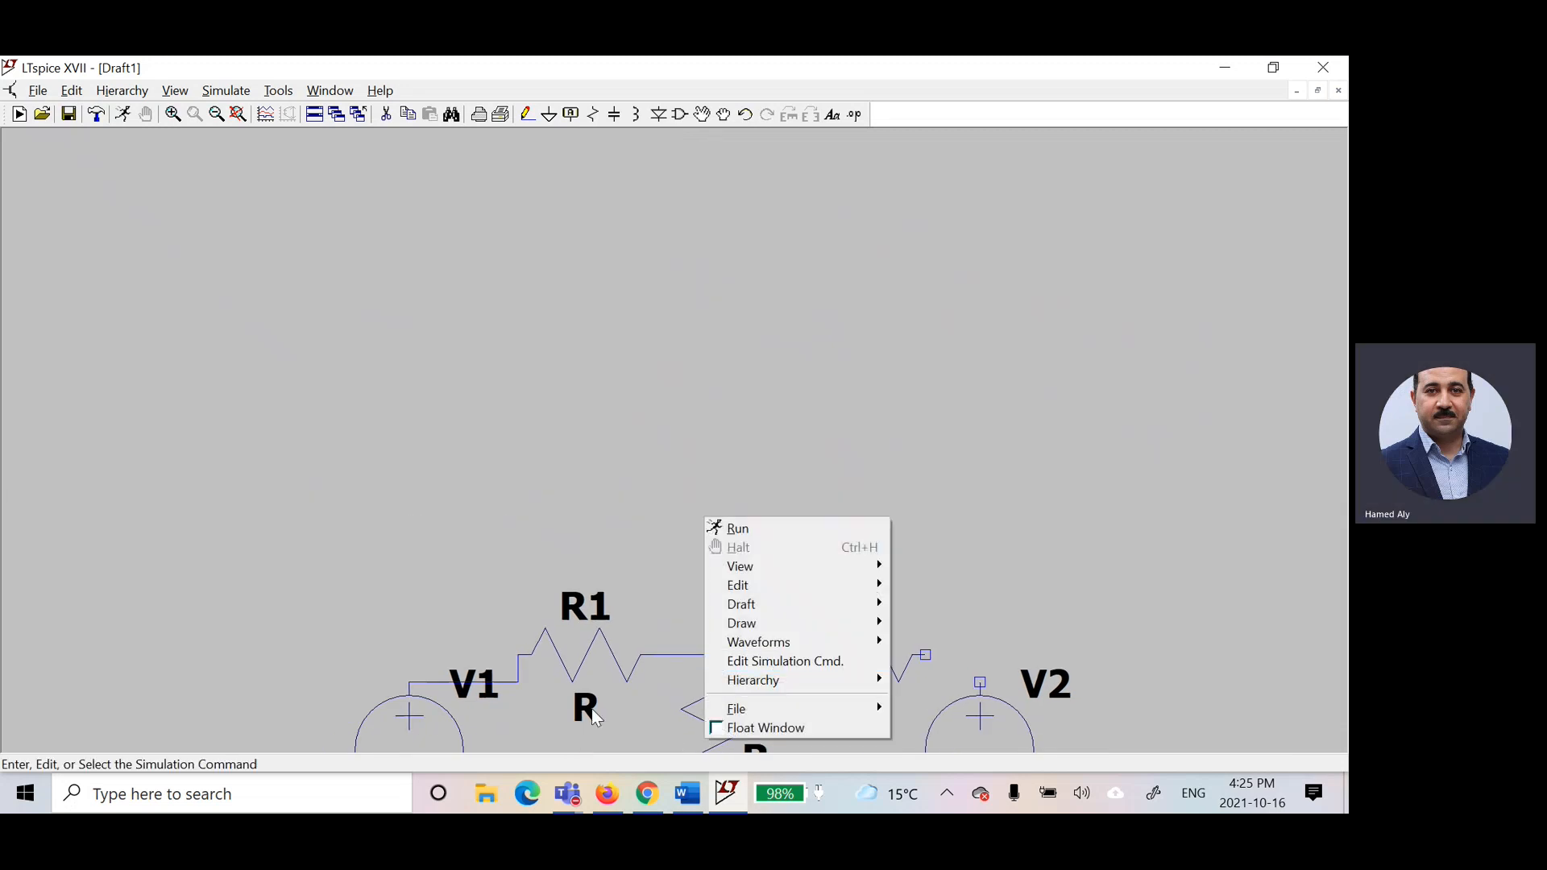
{"action": "left_click", "coordinate": [601, 684]}
{"action": "scroll", "coordinate": [601, 681], "scroll_direction": "up", "scroll_amount": 1}
{"action": "scroll", "coordinate": [601, 681], "scroll_direction": "down", "scroll_amount": 2}
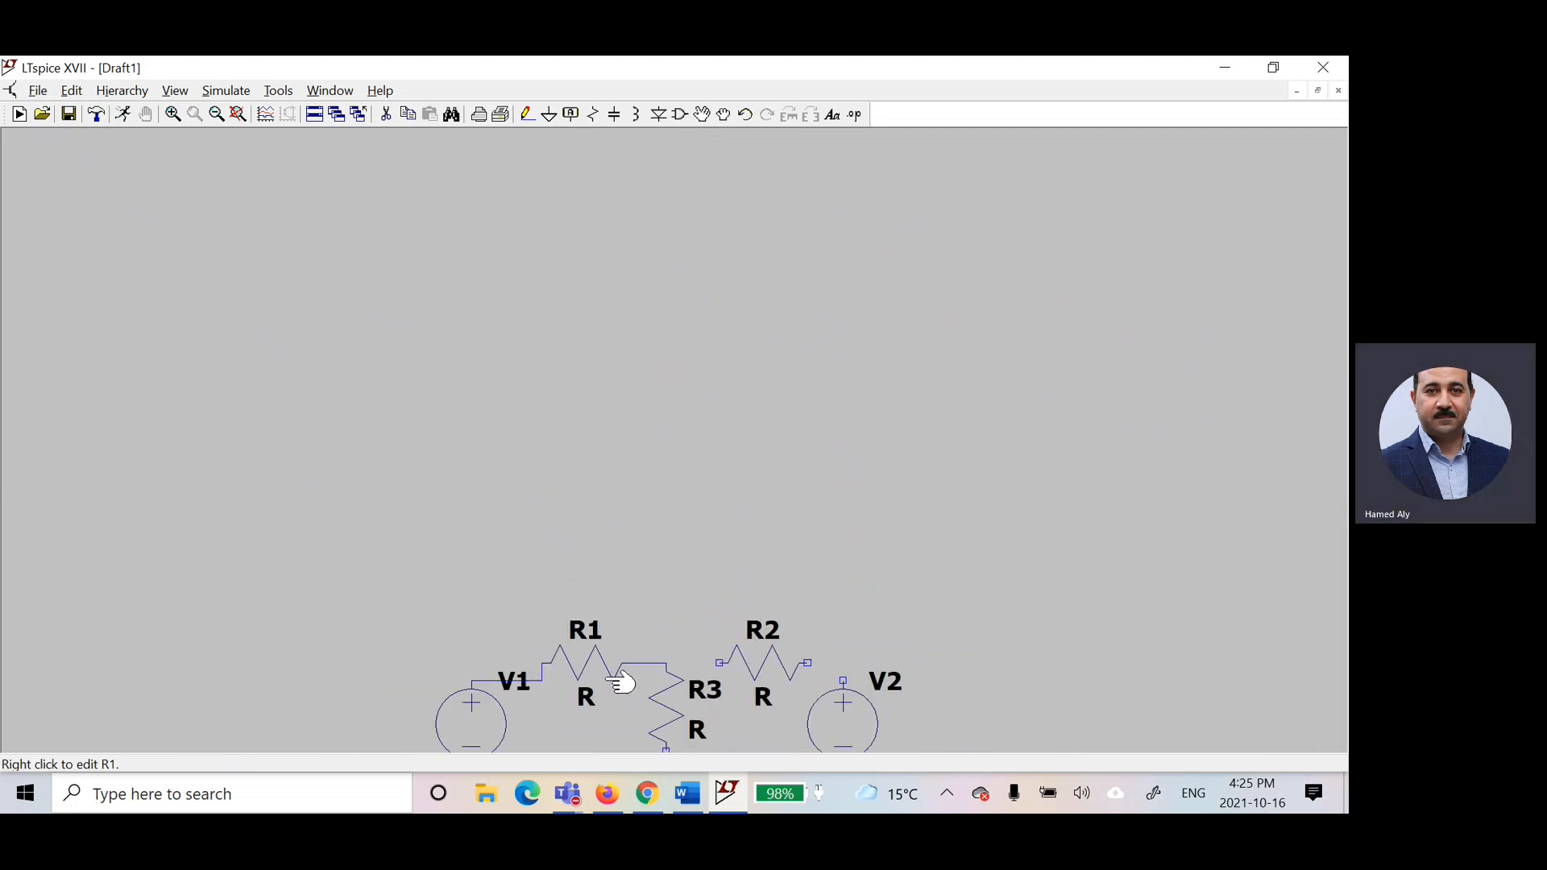
Step: Wire R2 between the R1–R3 junction and the positive terminal of V2
{"action": "left_click_drag", "start_coordinate": [606, 675], "coordinate": [539, 287]}
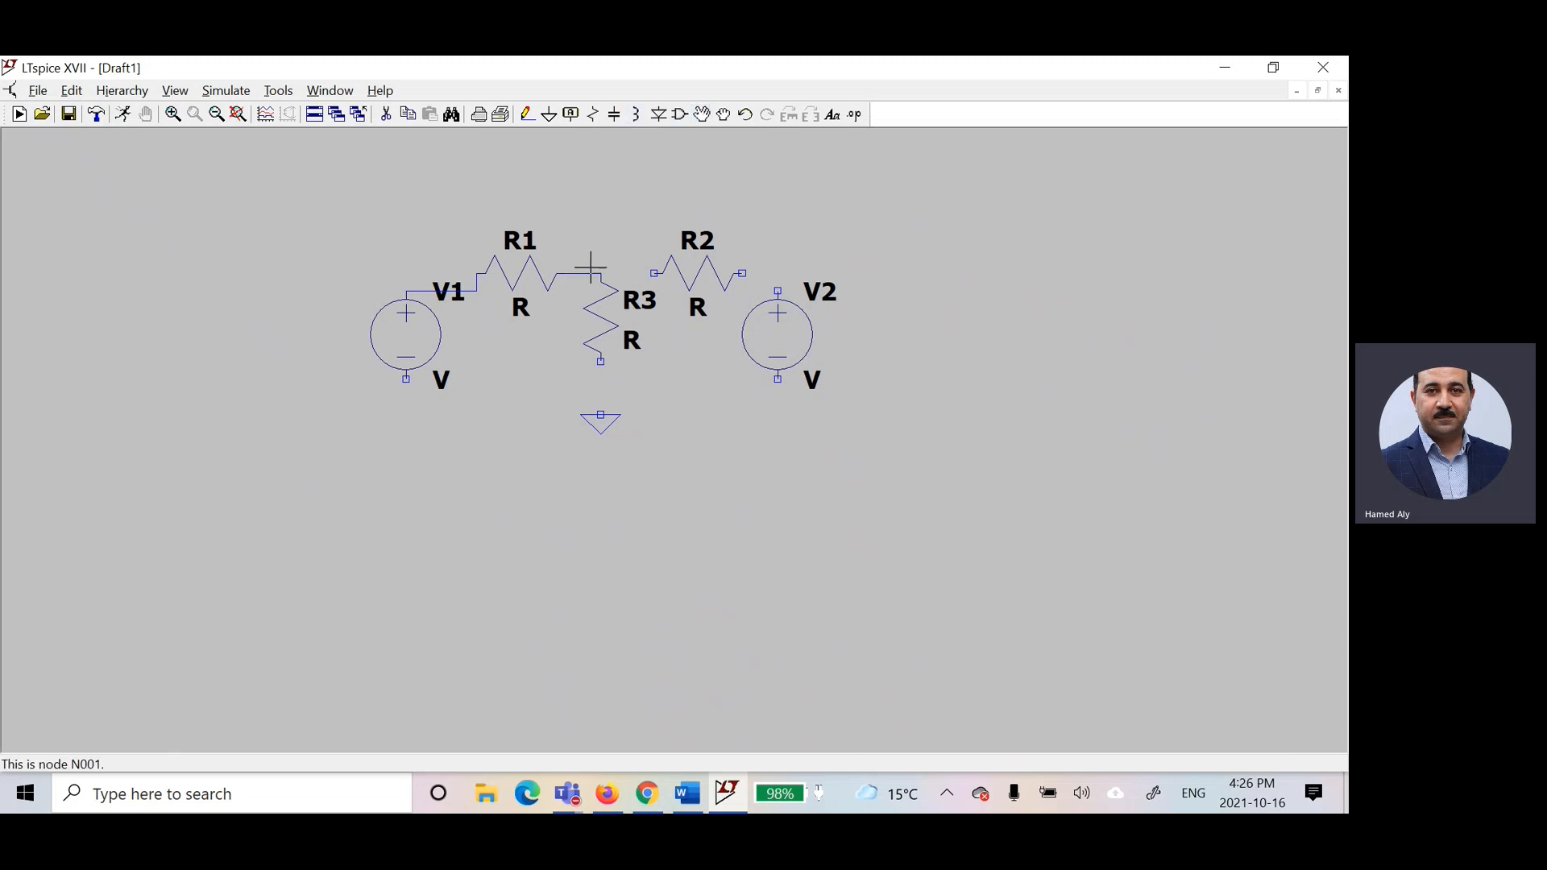
{"action": "left_click_drag", "start_coordinate": [615, 299], "coordinate": [623, 333]}
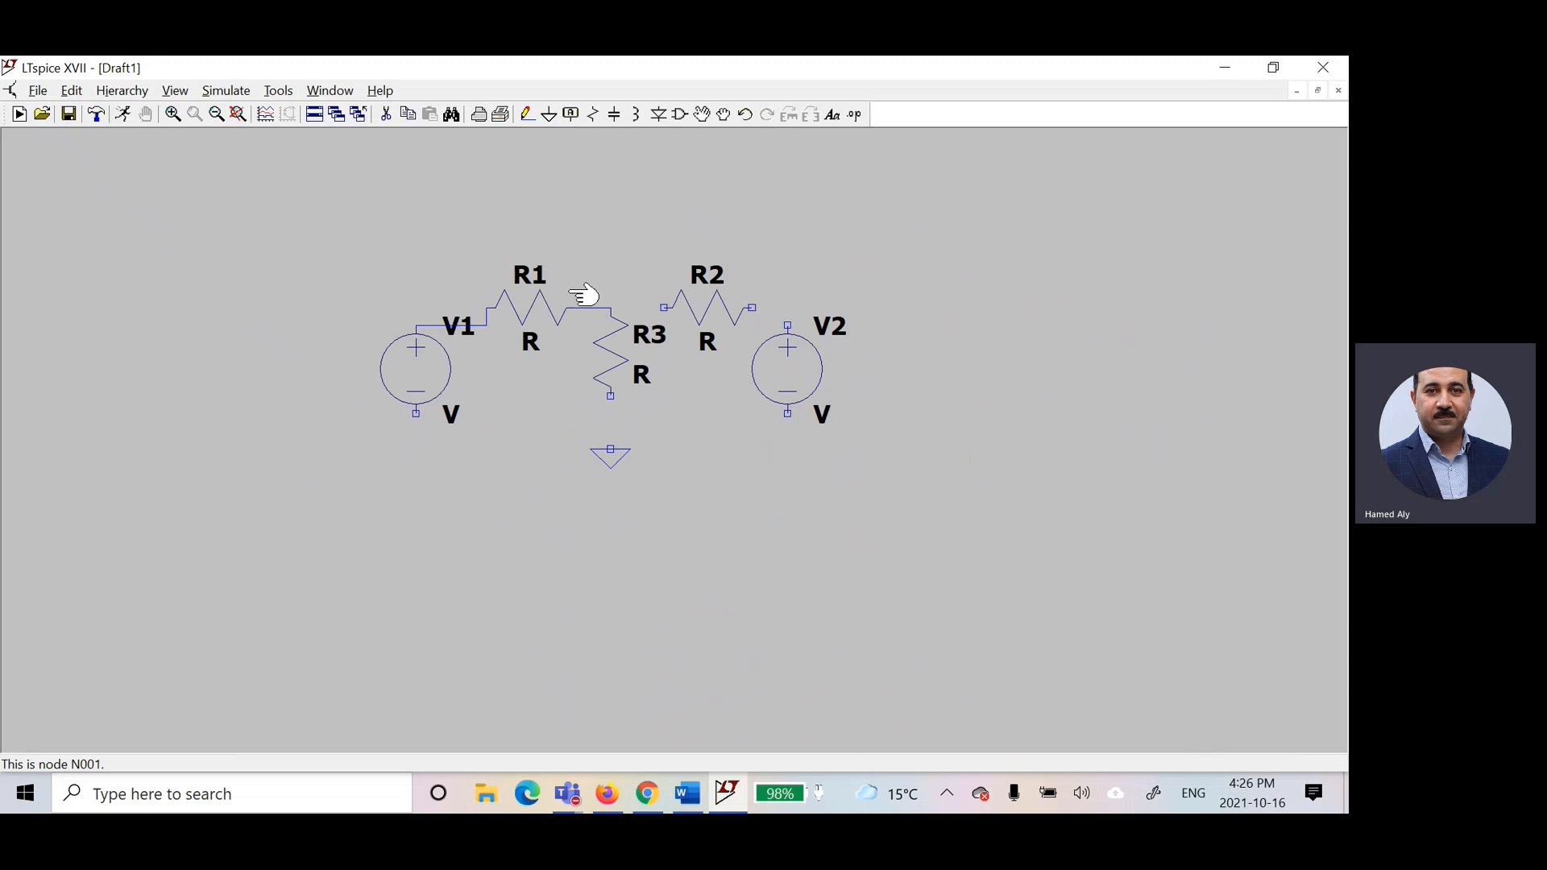
{"action": "left_click", "coordinate": [526, 114]}
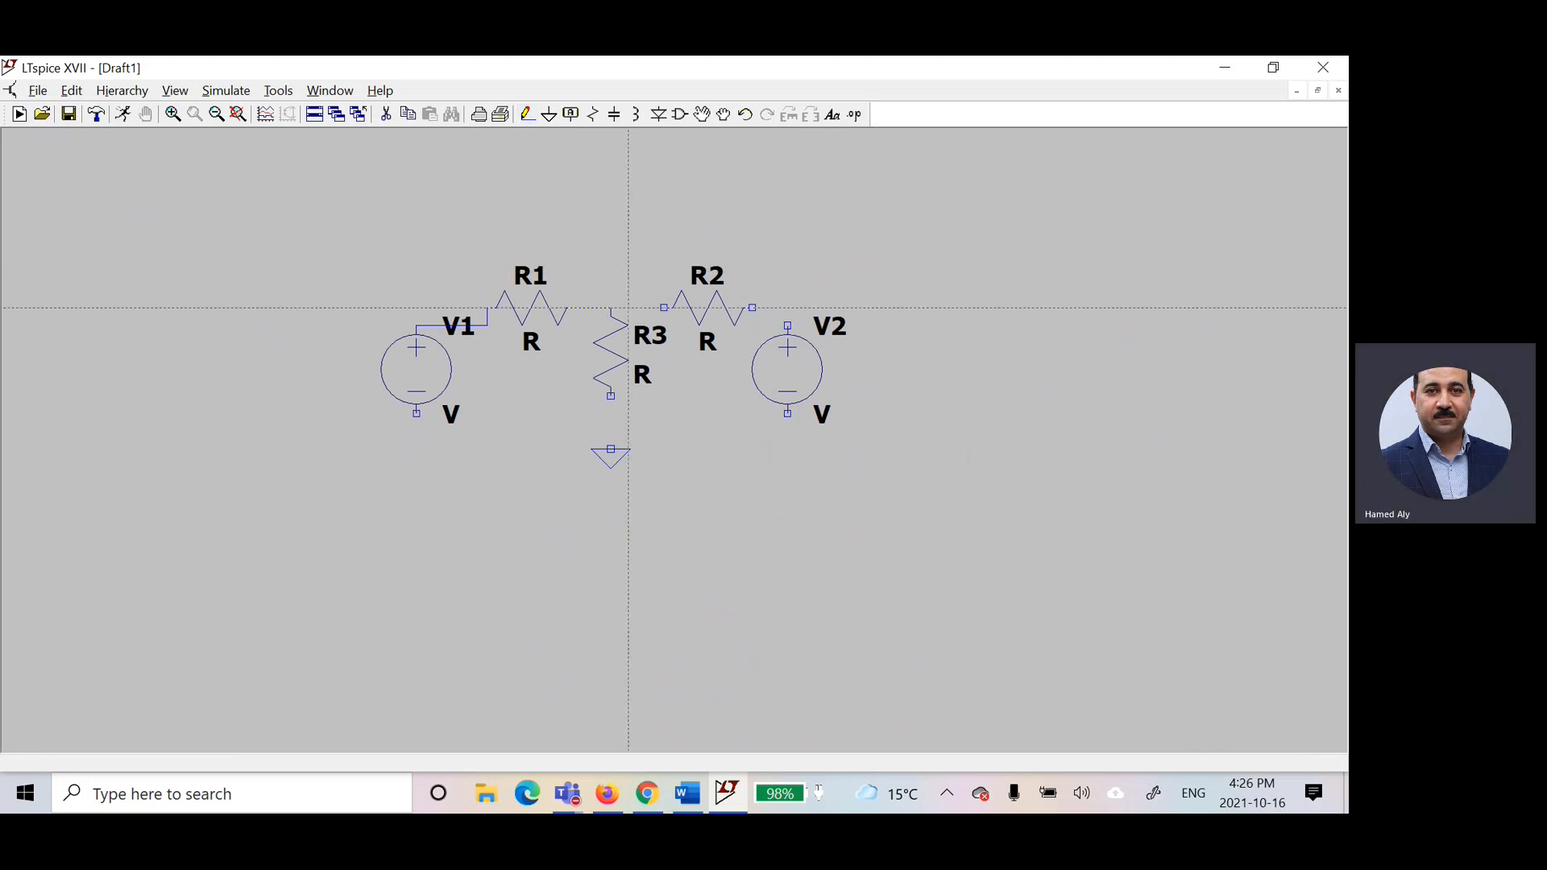
{"action": "left_click", "coordinate": [610, 307]}
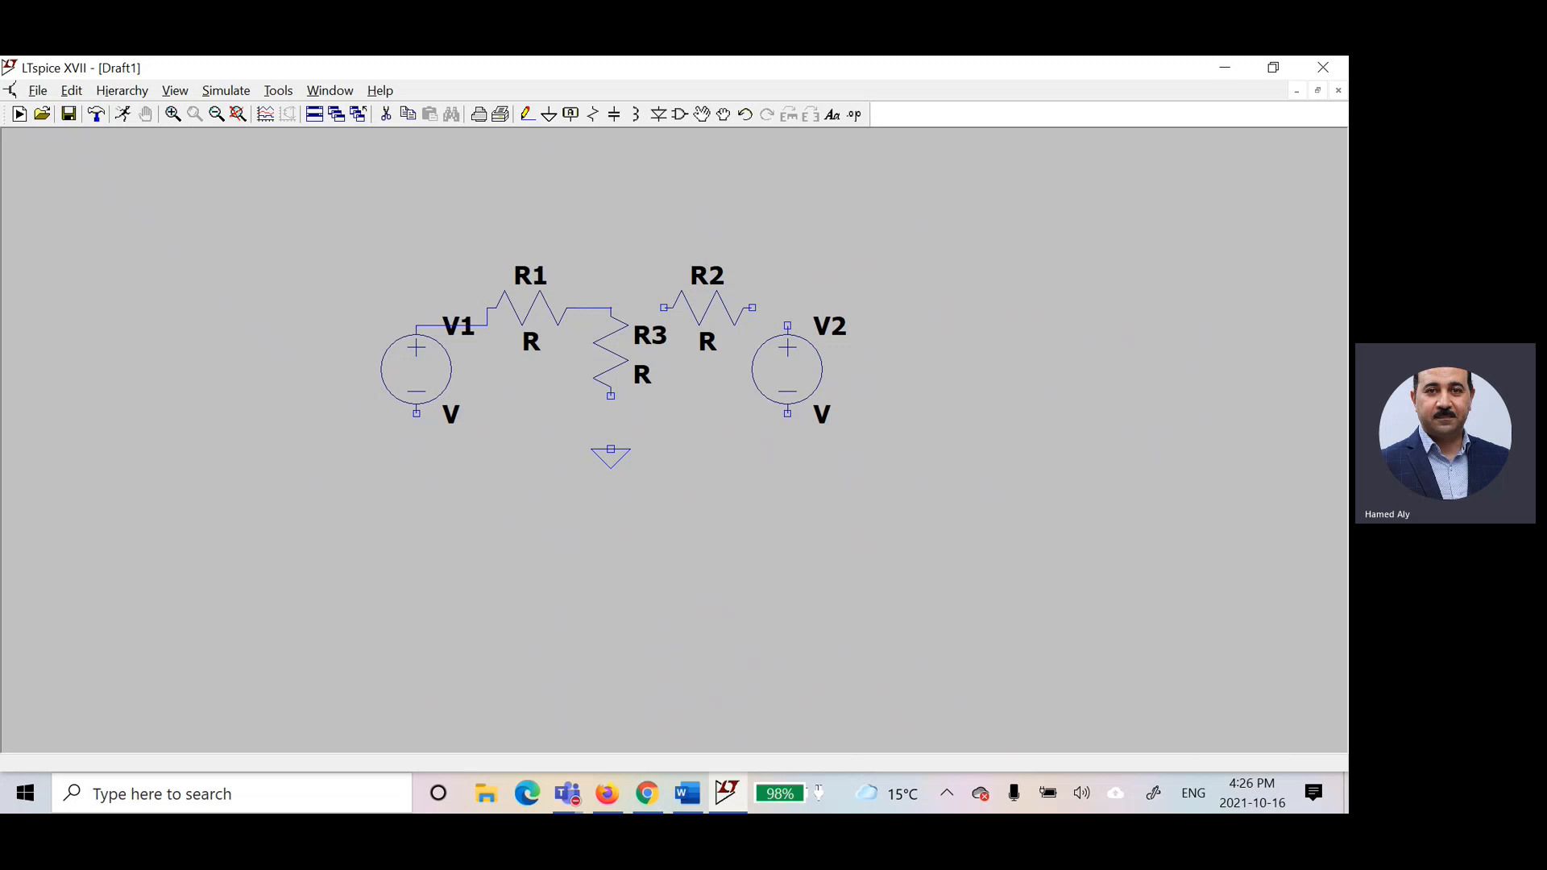
{"action": "left_click", "coordinate": [664, 307]}
{"action": "left_click", "coordinate": [752, 307]}
{"action": "right_click", "coordinate": [788, 307]}
{"action": "left_click", "coordinate": [788, 325]}
Step: Wire the negative terminal of V2 to the lower terminal of R3 and connect that node to the ground symbol
{"action": "left_click", "coordinate": [788, 413]}
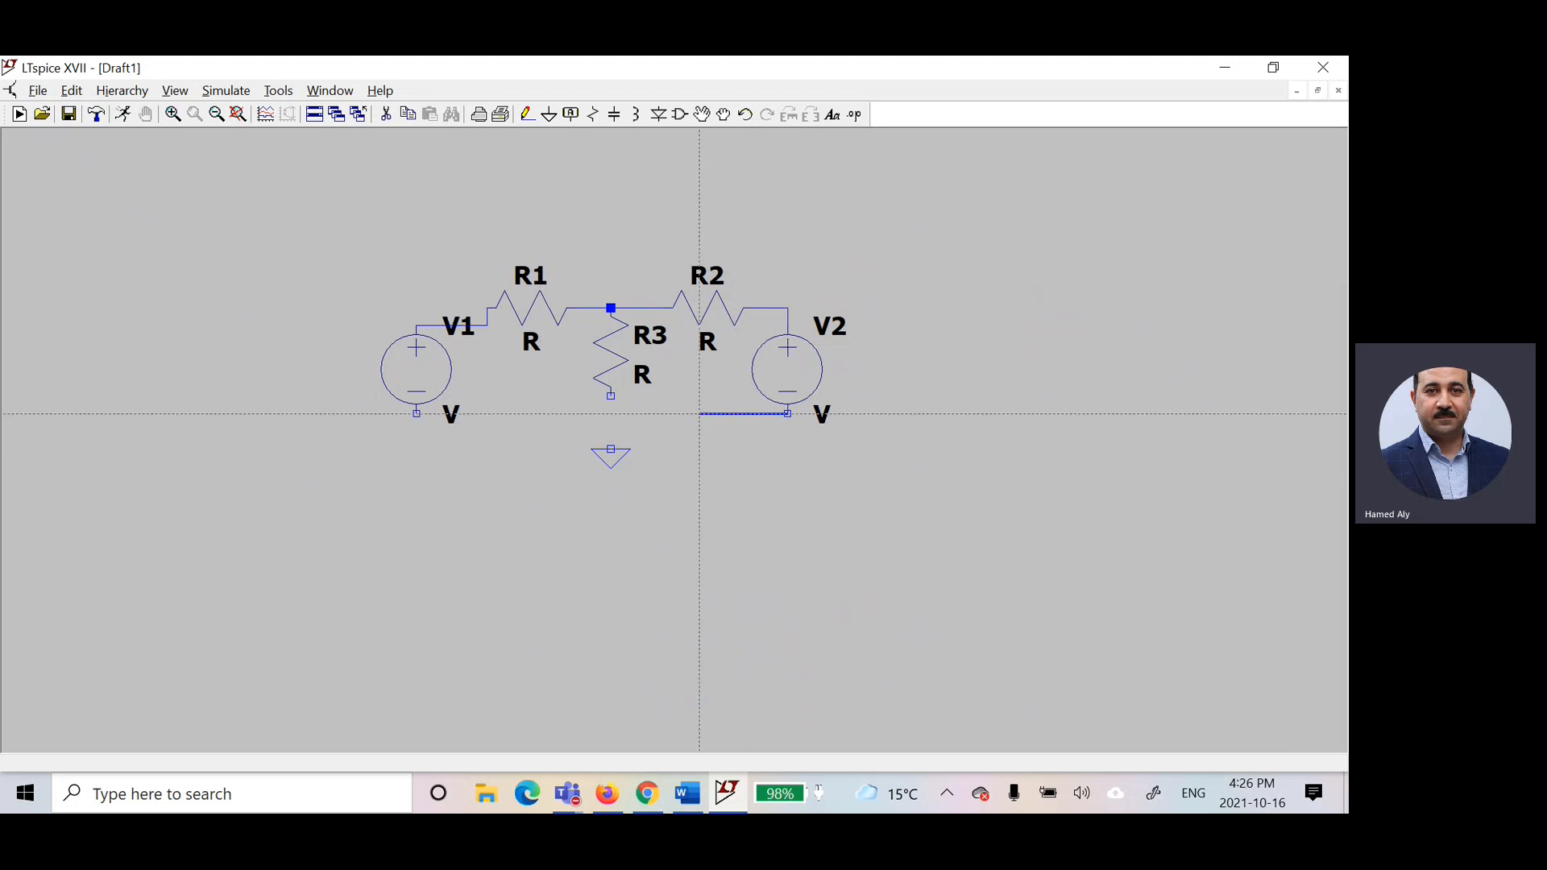
{"action": "right_click", "coordinate": [611, 413]}
{"action": "left_click", "coordinate": [611, 396]}
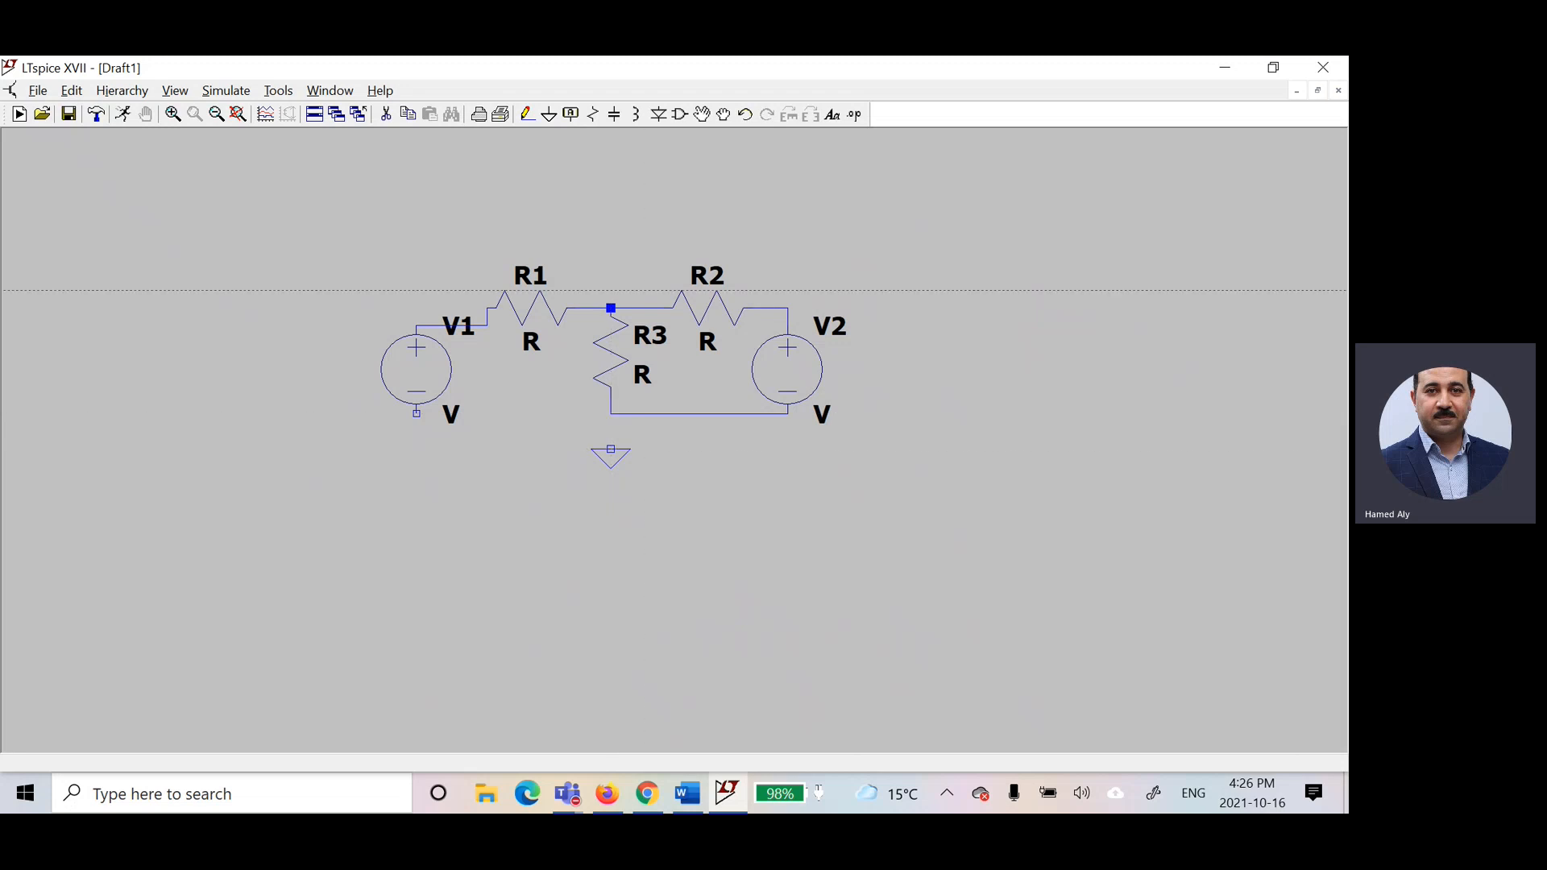
{"action": "left_click", "coordinate": [611, 448]}
{"action": "left_click", "coordinate": [610, 413]}
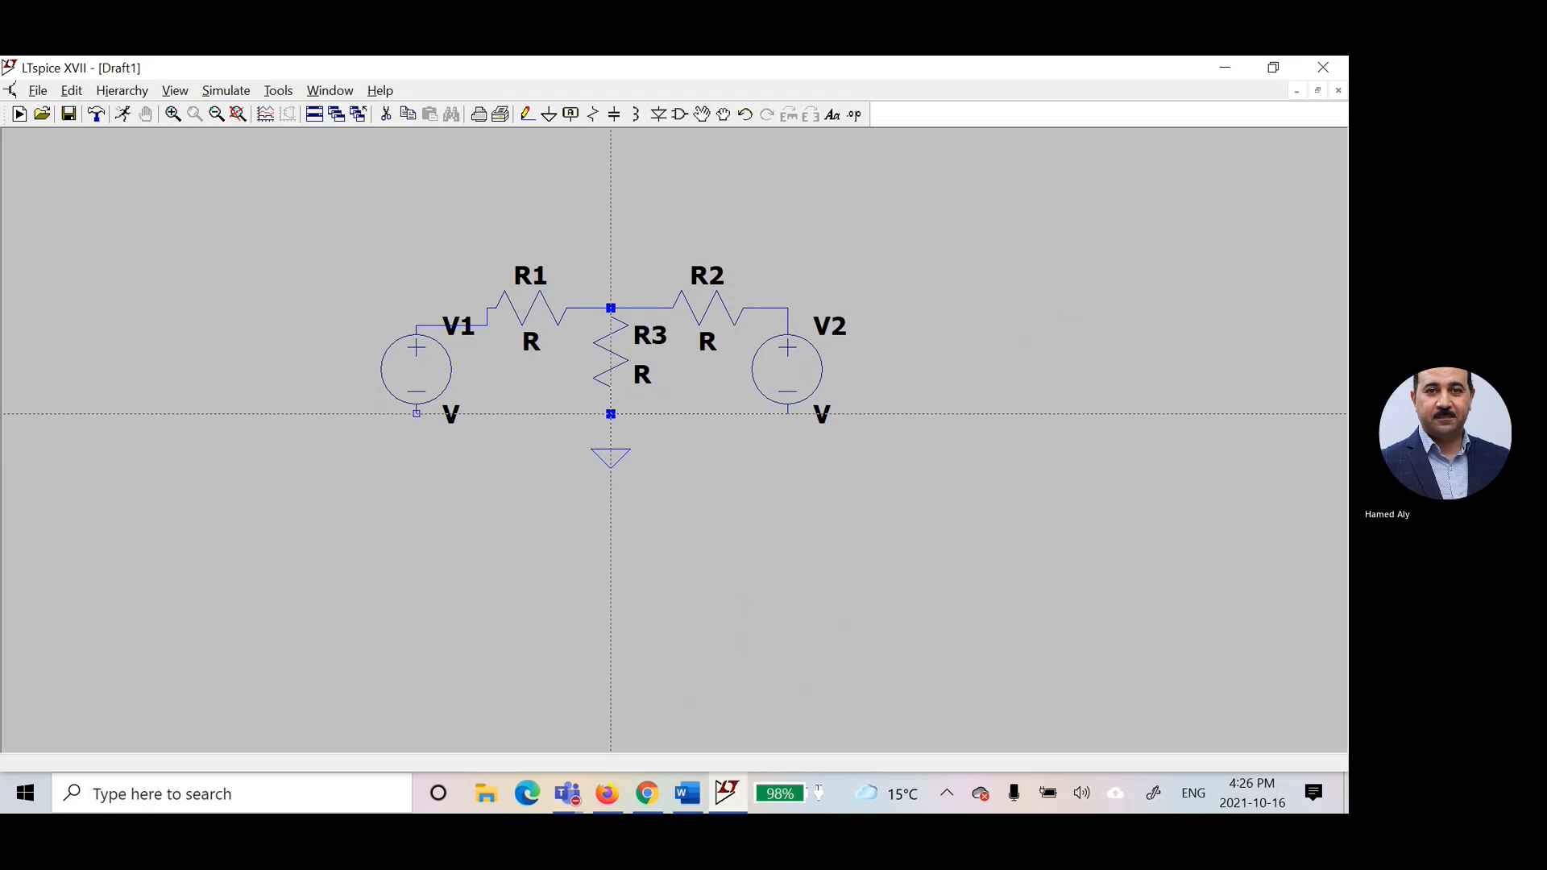
{"action": "left_click", "coordinate": [610, 414]}
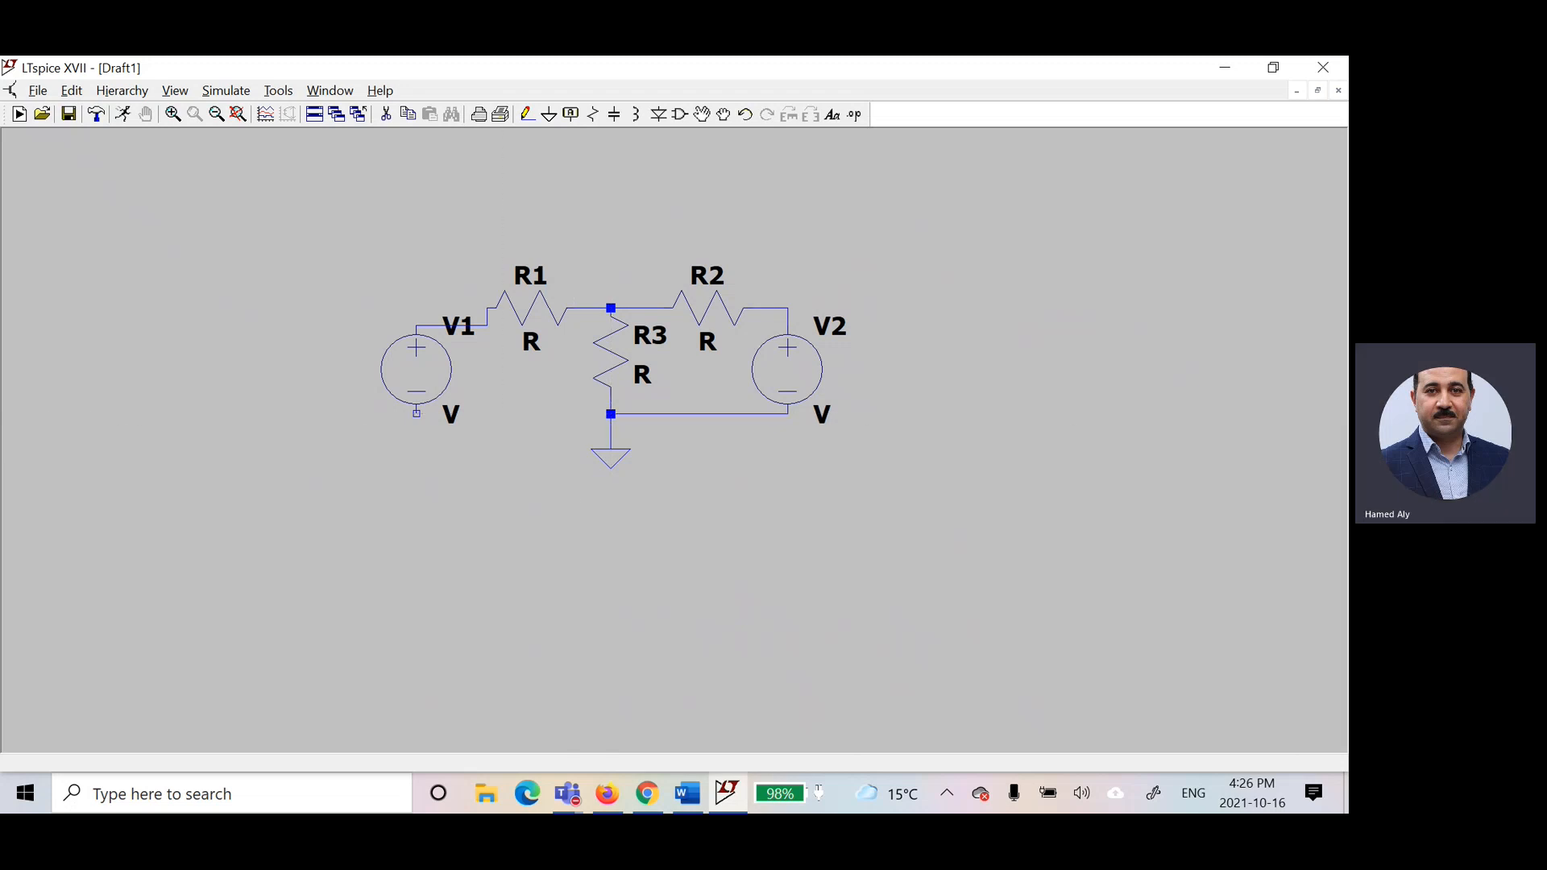
Step: Wire the negative terminal of V1 to the grounded node below R3 and leave wiring mode
{"action": "left_click", "coordinate": [788, 413]}
{"action": "left_click", "coordinate": [611, 414]}
{"action": "left_click", "coordinate": [416, 414]}
{"action": "key", "text": "Escape"}
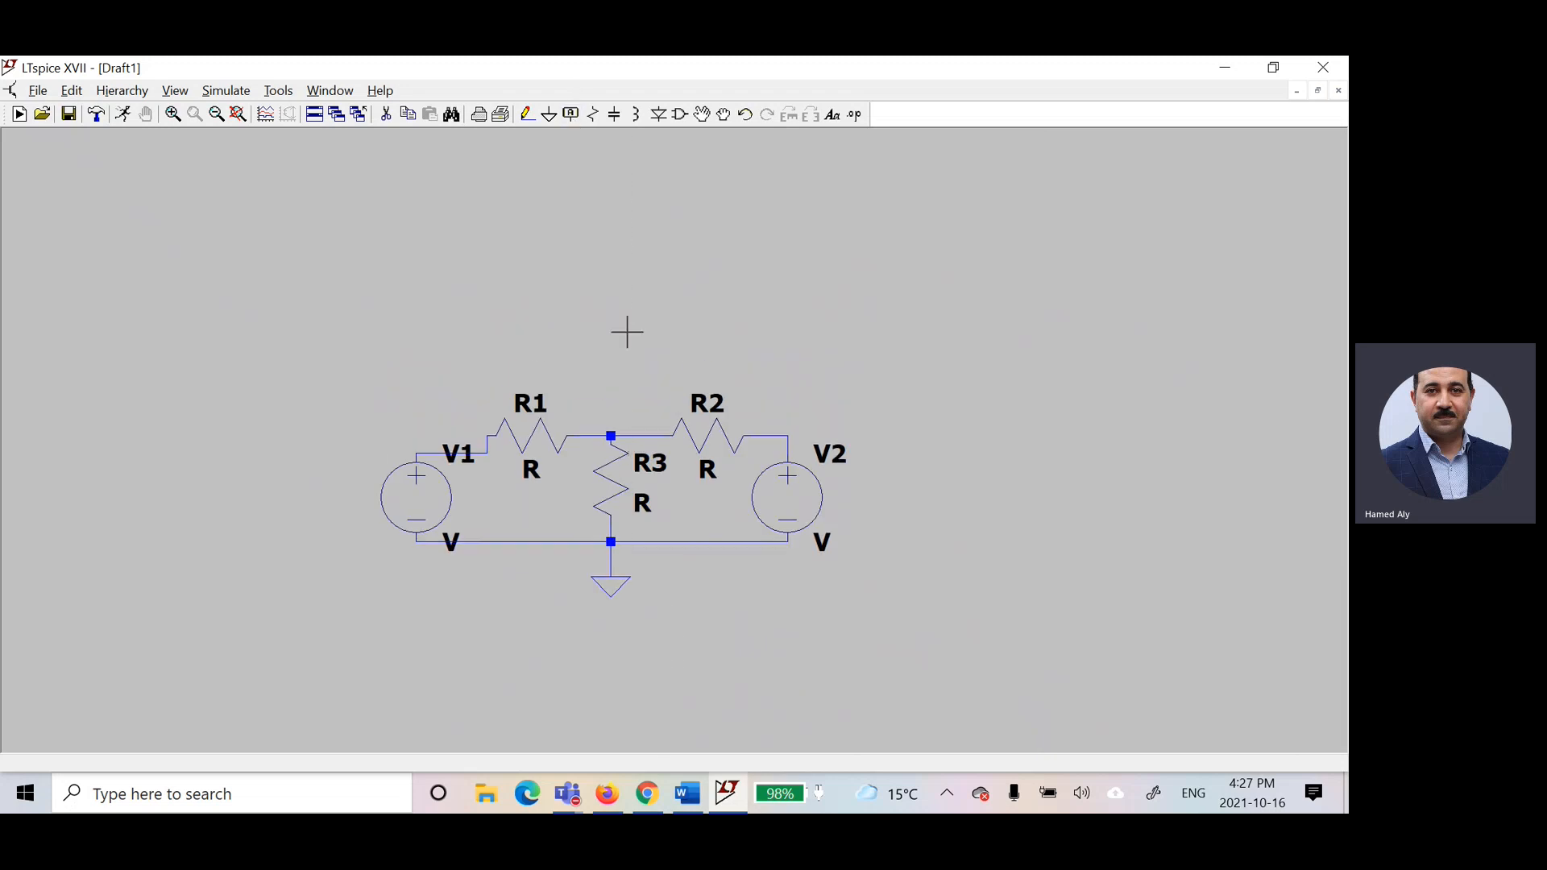
Step: Set the DC value of V1 to 100 V and that of V2 to 50 V
{"action": "left_click_drag", "start_coordinate": [610, 483], "coordinate": [594, 343]}
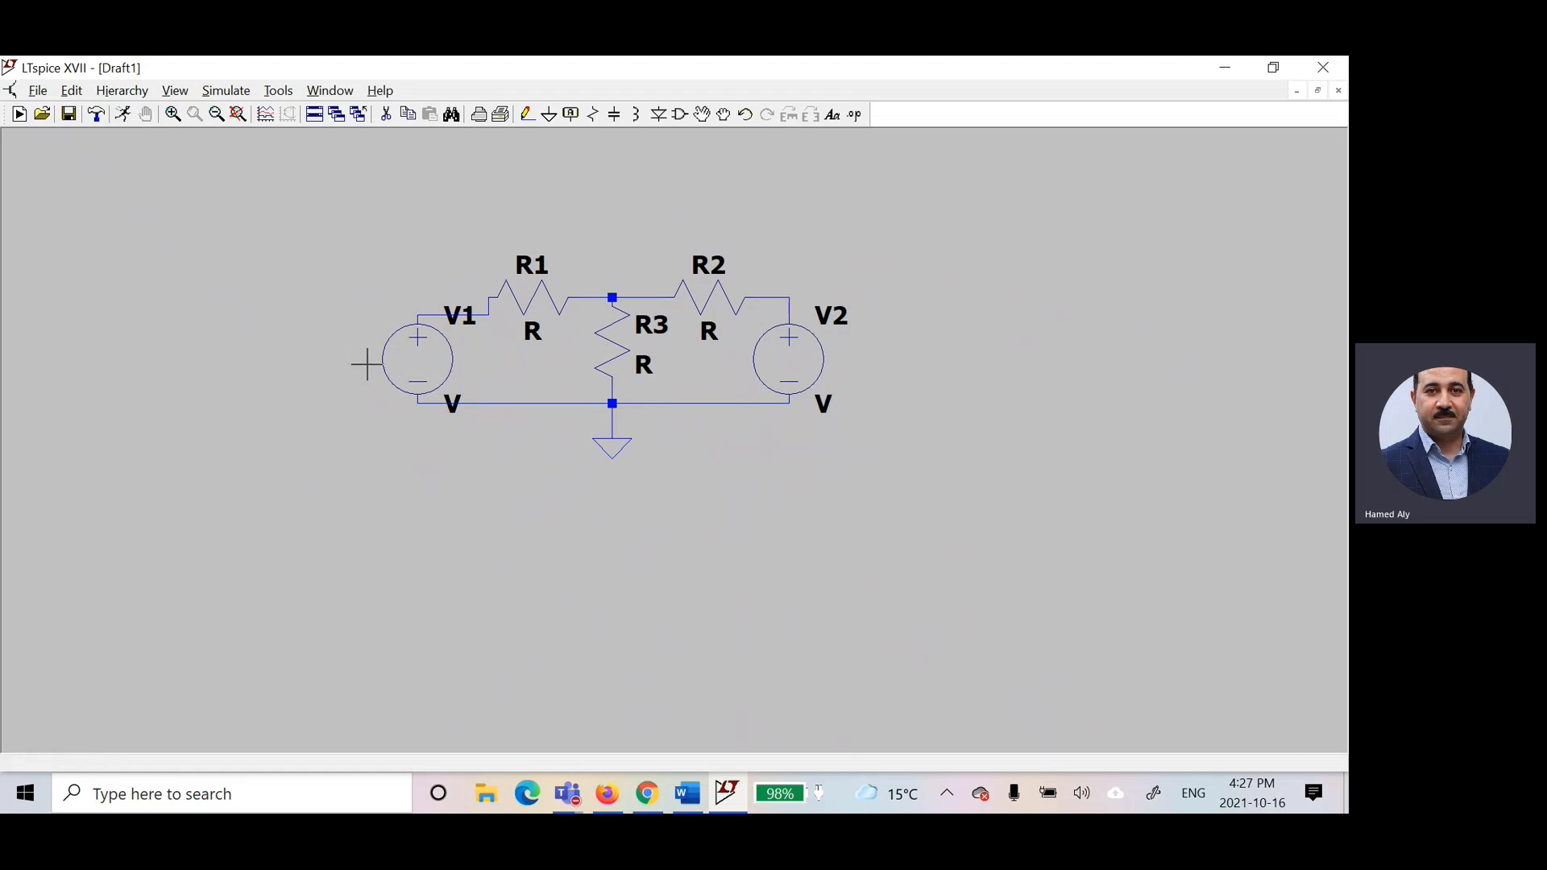
{"action": "right_click", "coordinate": [407, 348]}
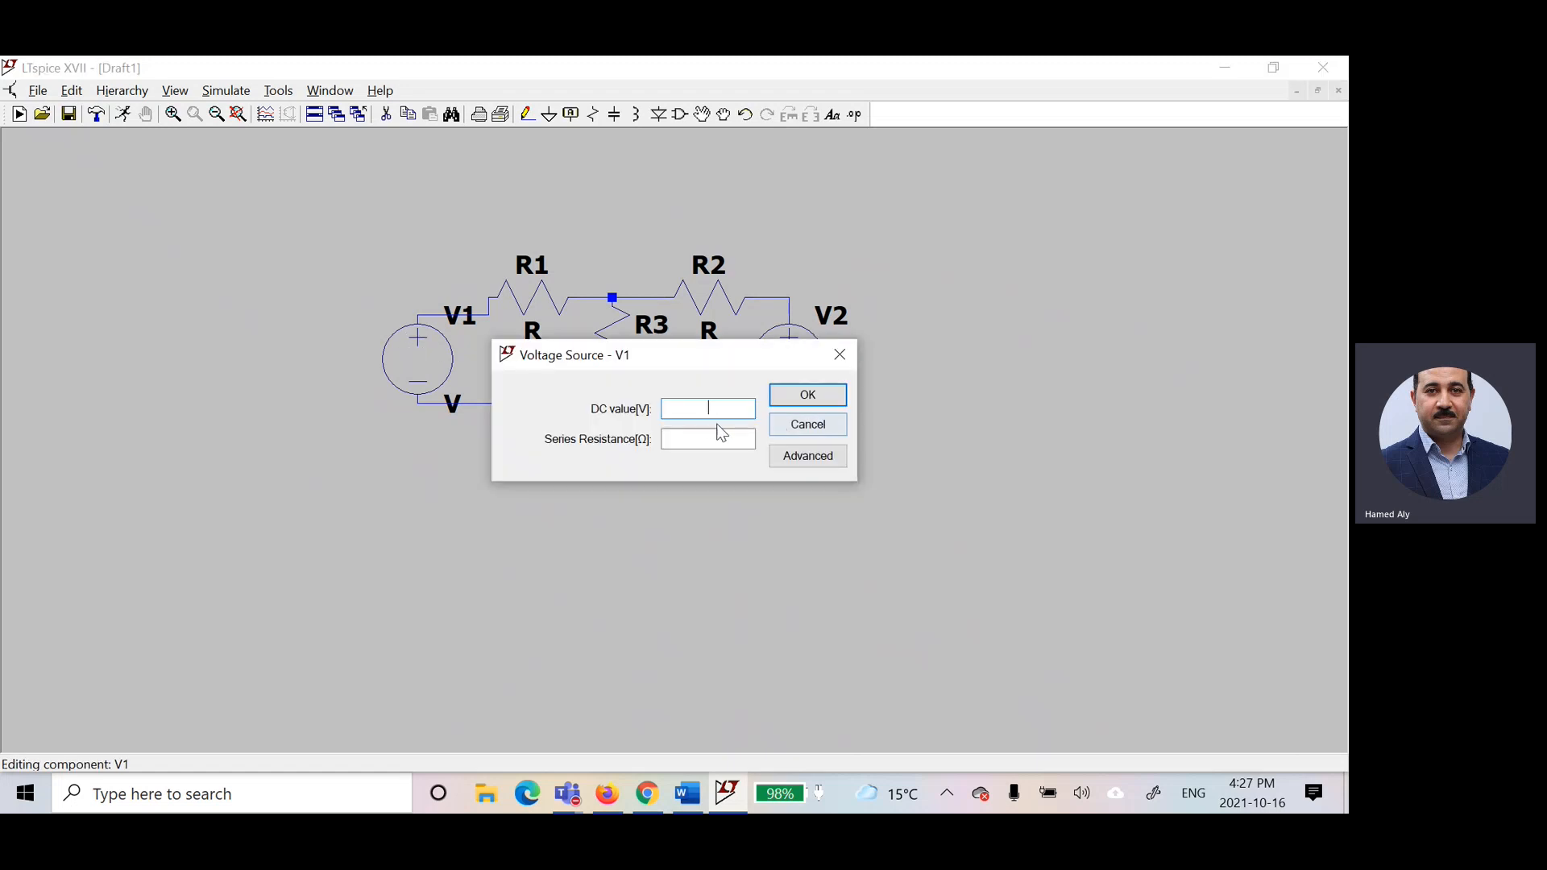
{"action": "type", "text": "100"}
{"action": "left_click", "coordinate": [820, 398]}
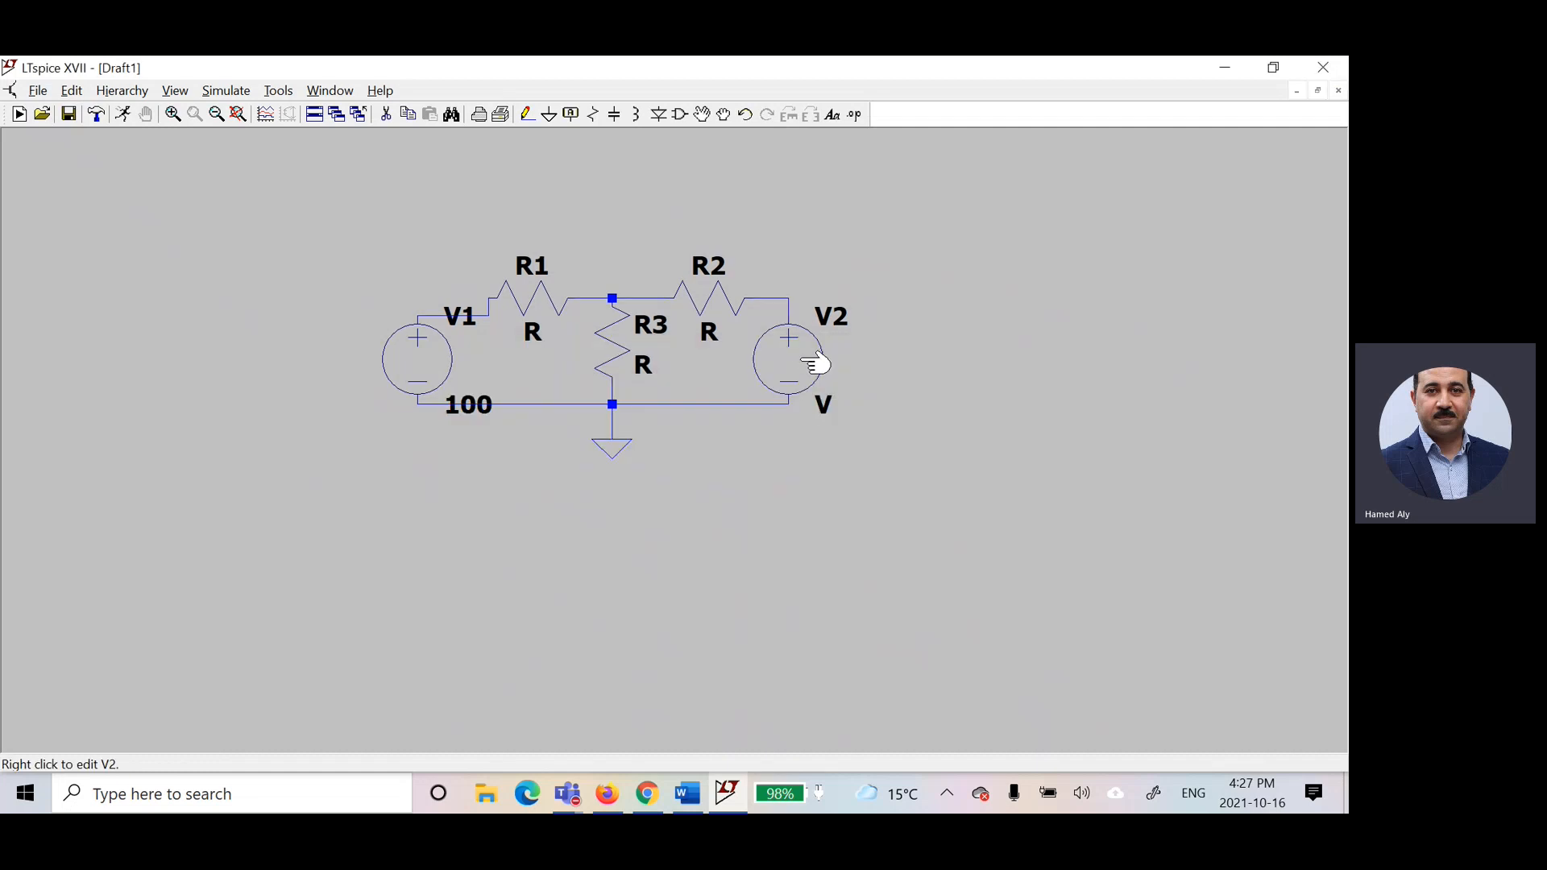
{"action": "right_click", "coordinate": [797, 364]}
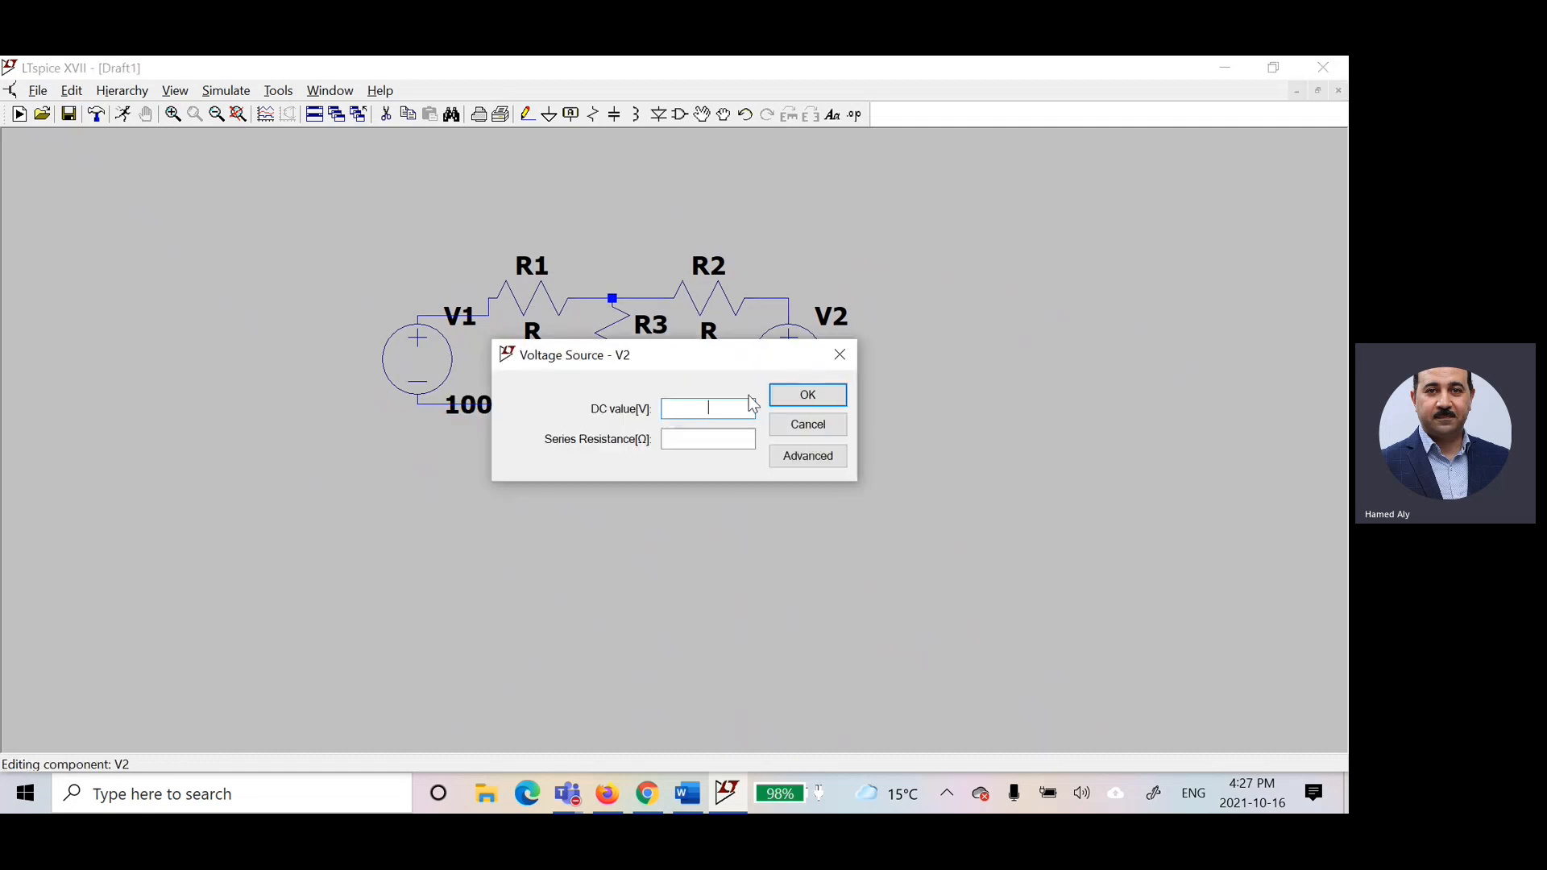
{"action": "type", "text": "50"}
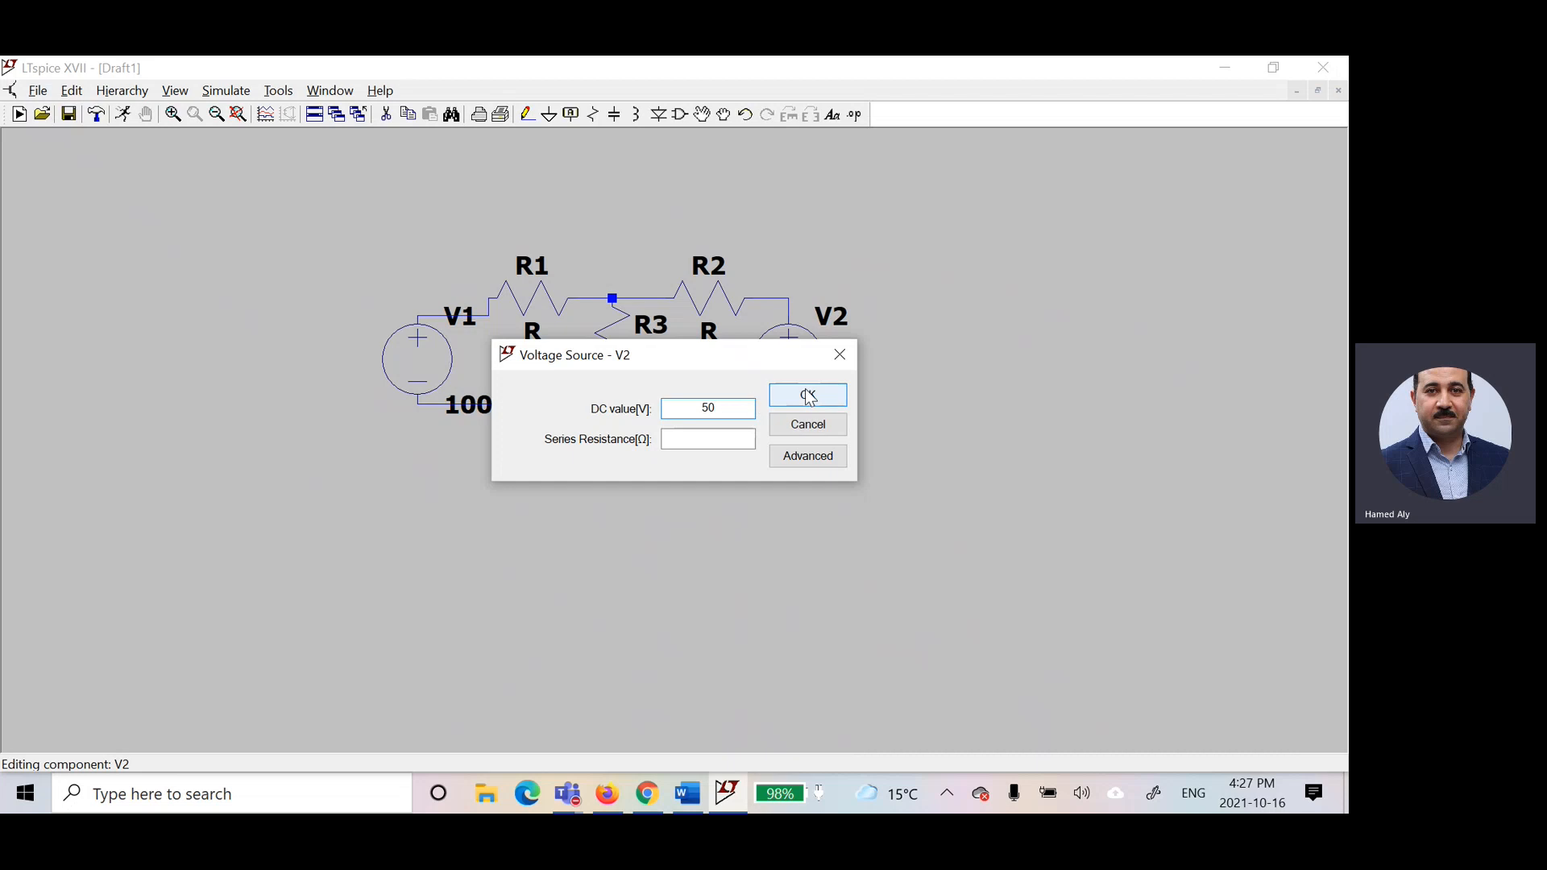
{"action": "left_click", "coordinate": [807, 395]}
Step: Set the resistance of R1 to 100 Ω
{"action": "right_click", "coordinate": [528, 300]}
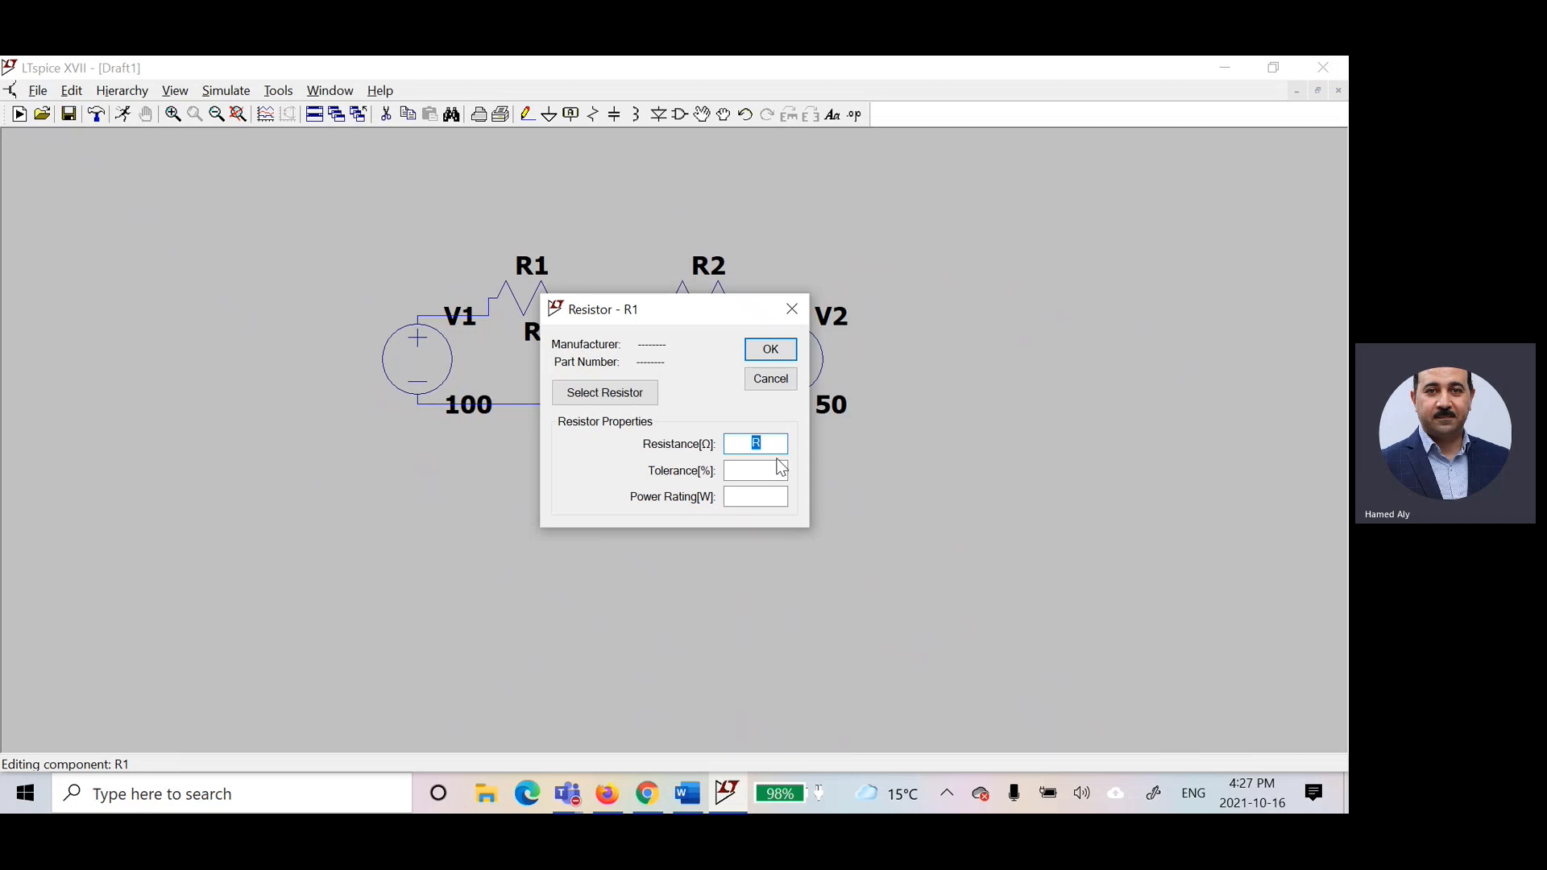
{"action": "type", "text": "100"}
{"action": "left_click", "coordinate": [774, 350]}
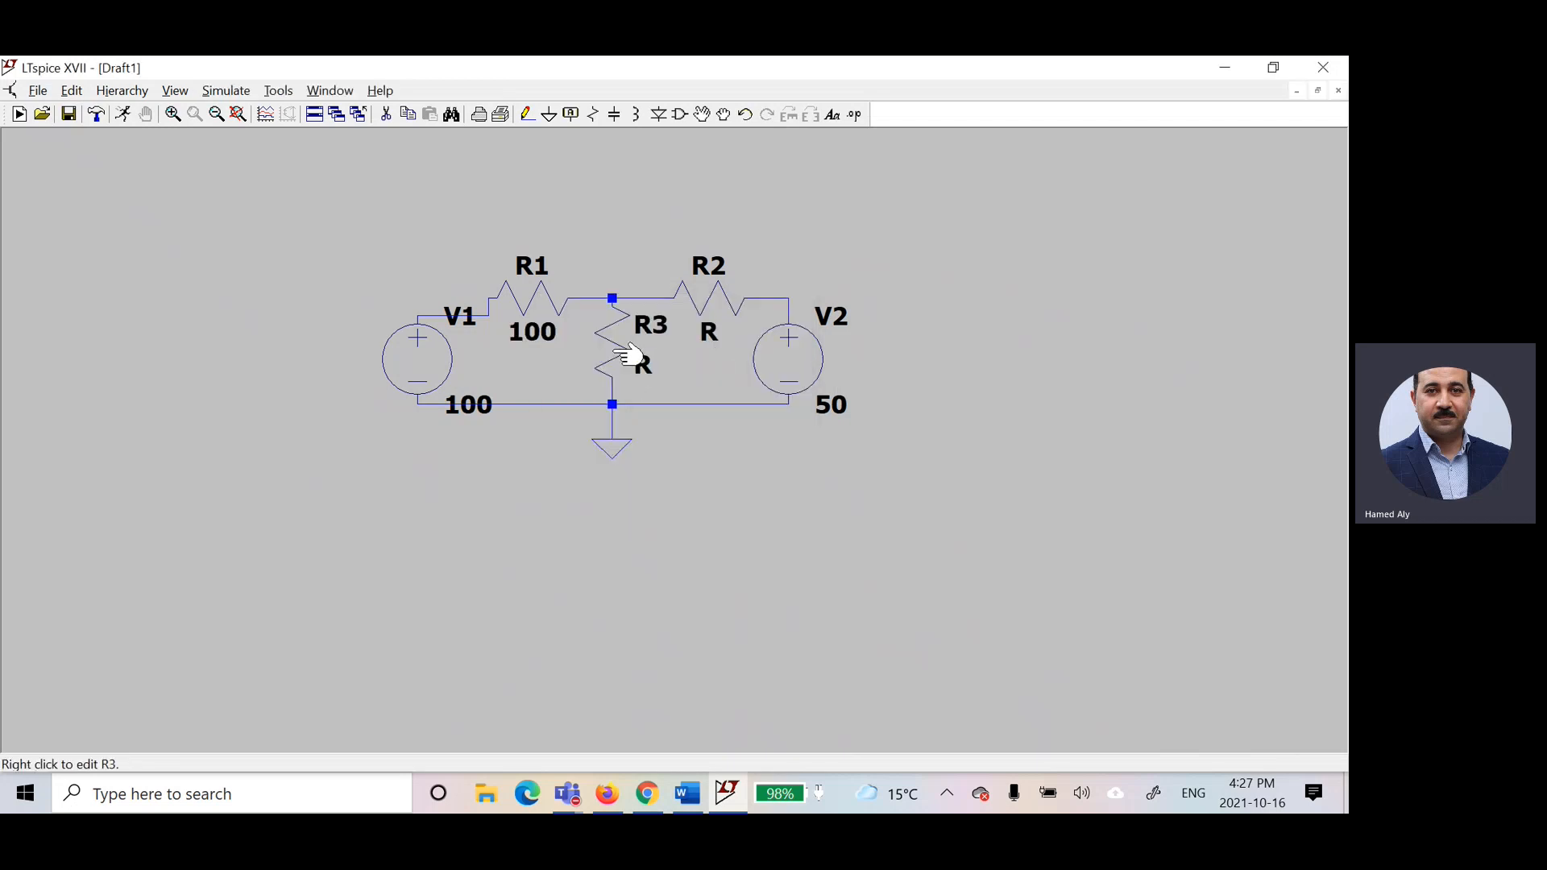
Step: Set the resistance of R3 to 50 Ω and that of R2 to 70 Ω
{"action": "right_click", "coordinate": [616, 352]}
{"action": "type", "text": "5"}
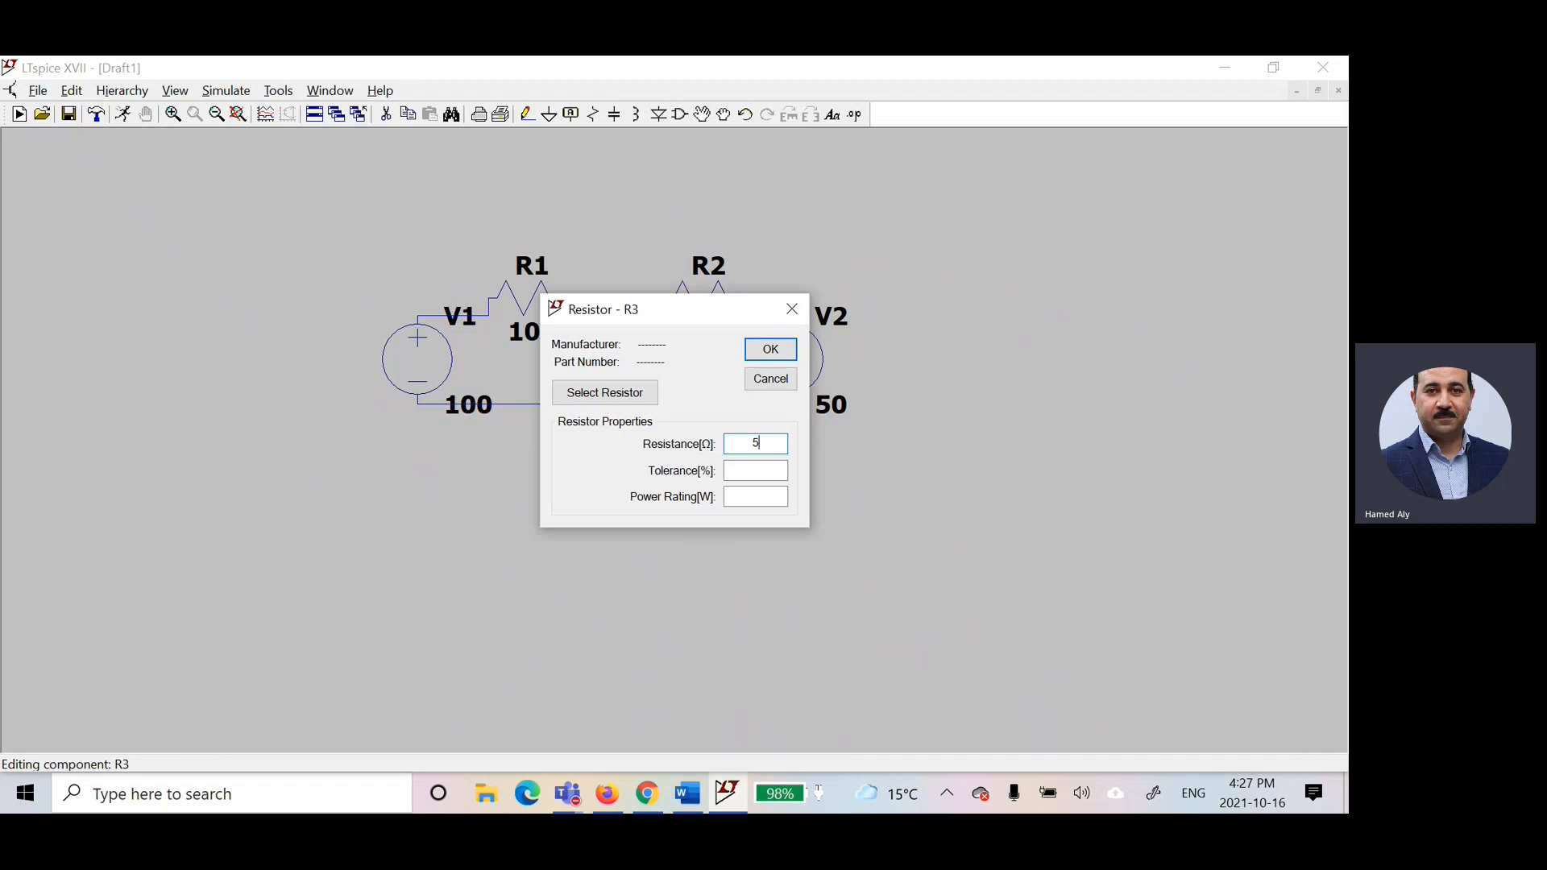
{"action": "type", "text": "0"}
{"action": "left_click", "coordinate": [770, 349]}
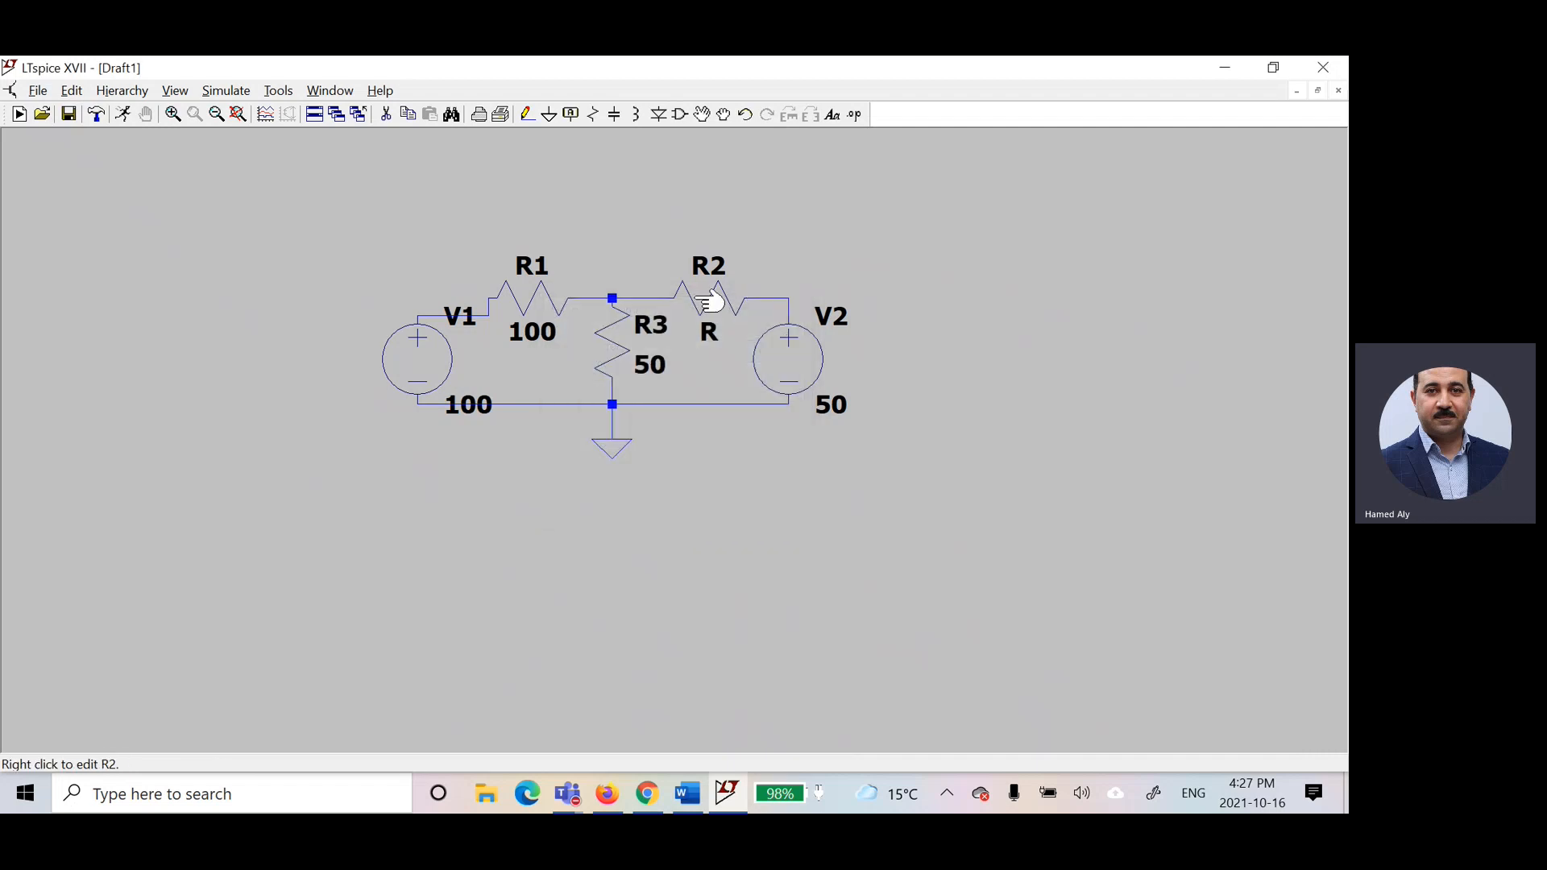
{"action": "right_click", "coordinate": [706, 302]}
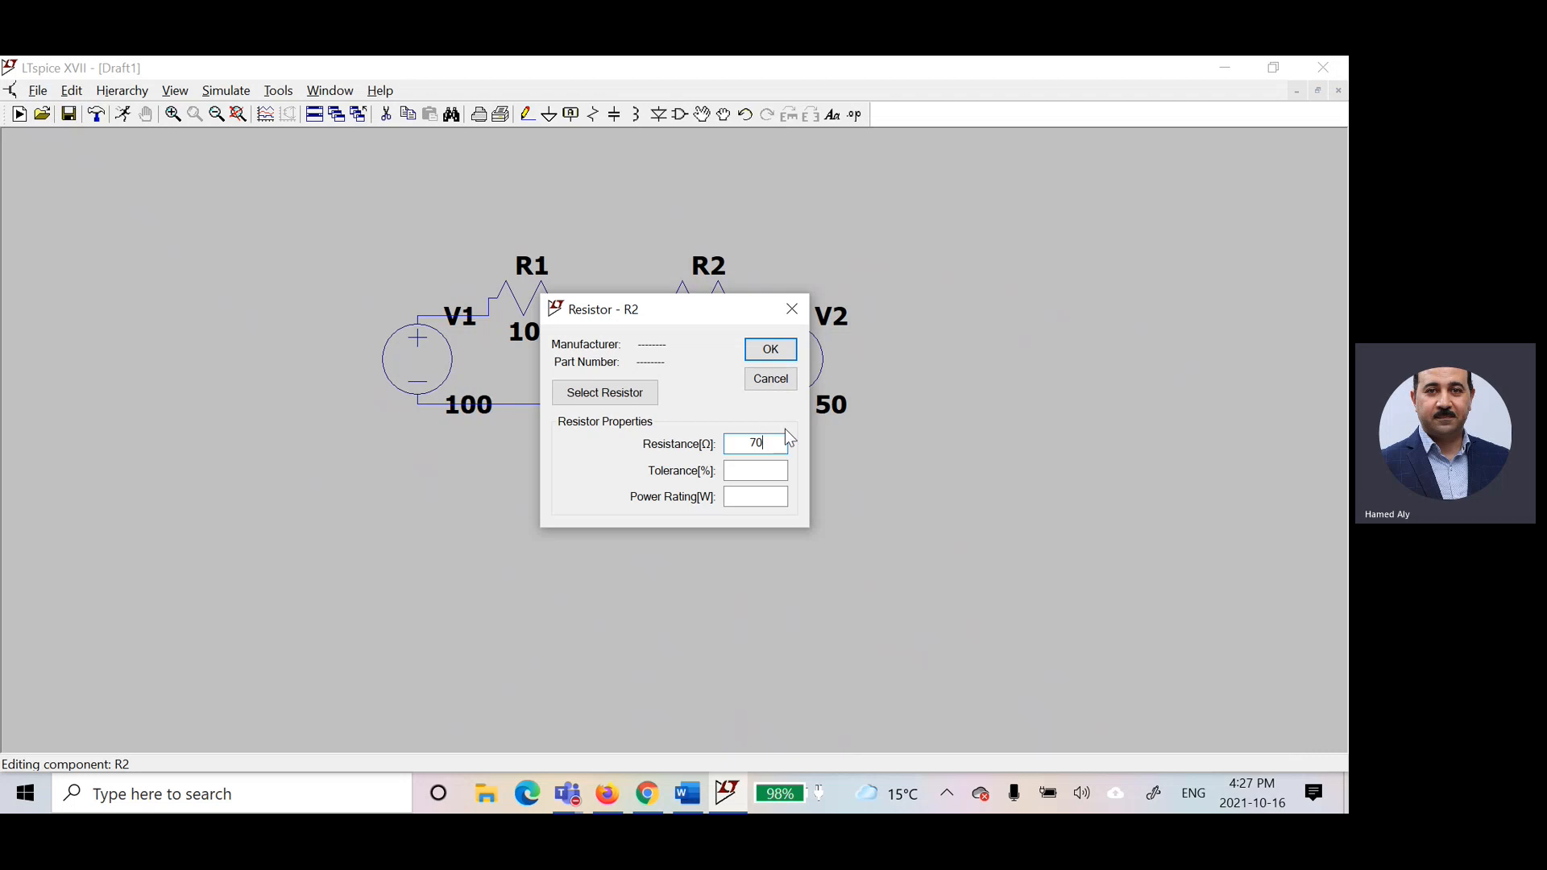
{"action": "left_click", "coordinate": [771, 349]}
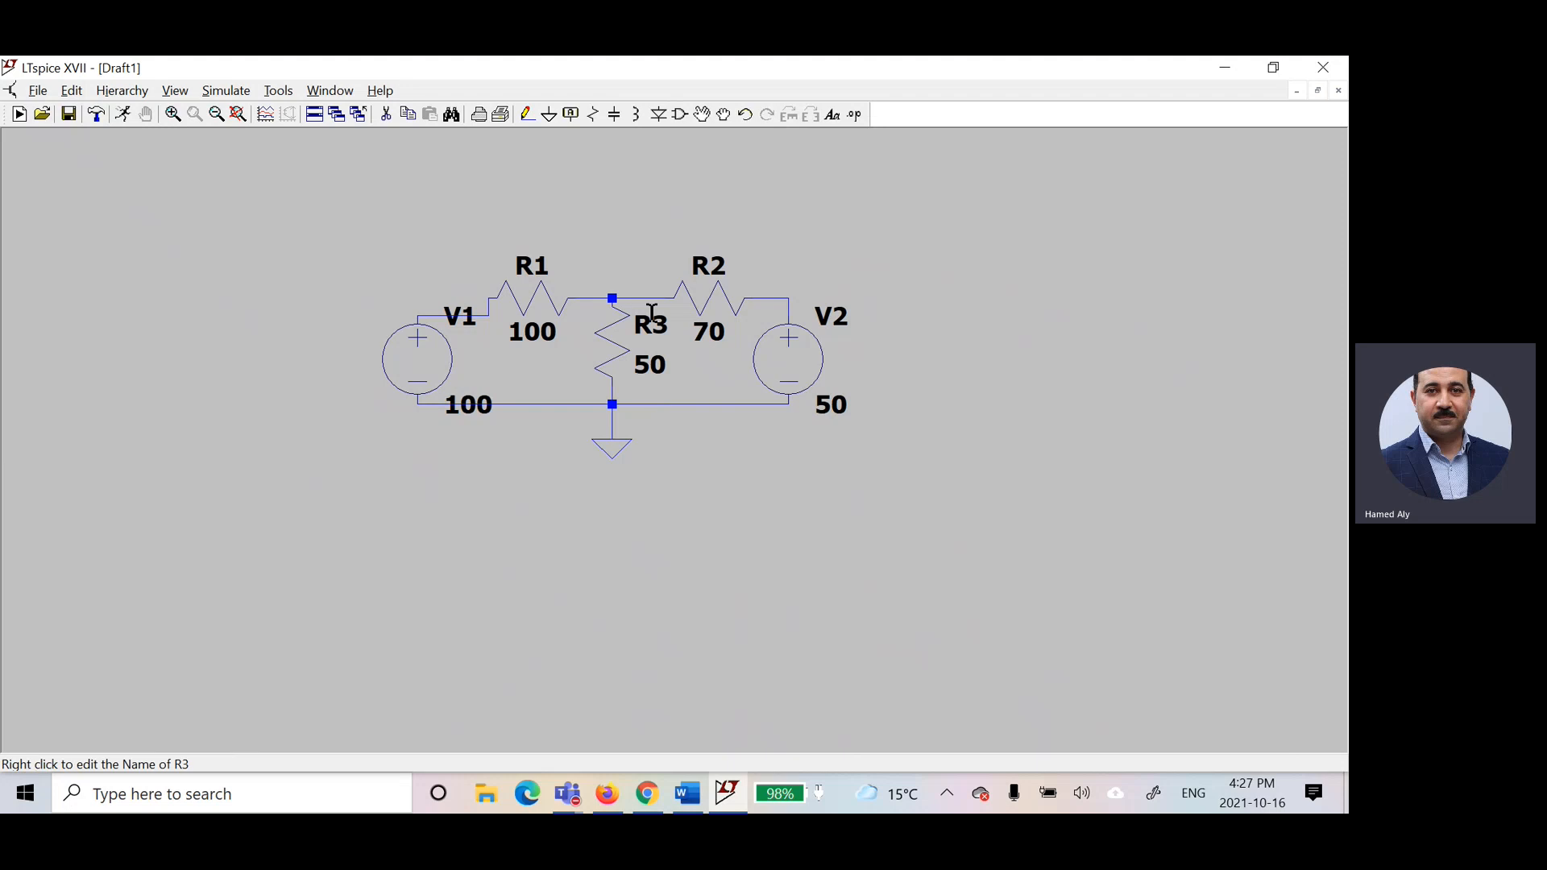
Step: Run a transient simulation of the circuit with a stop time of 10 s
{"action": "scroll", "coordinate": [645, 324], "scroll_direction": "up", "scroll_amount": 3}
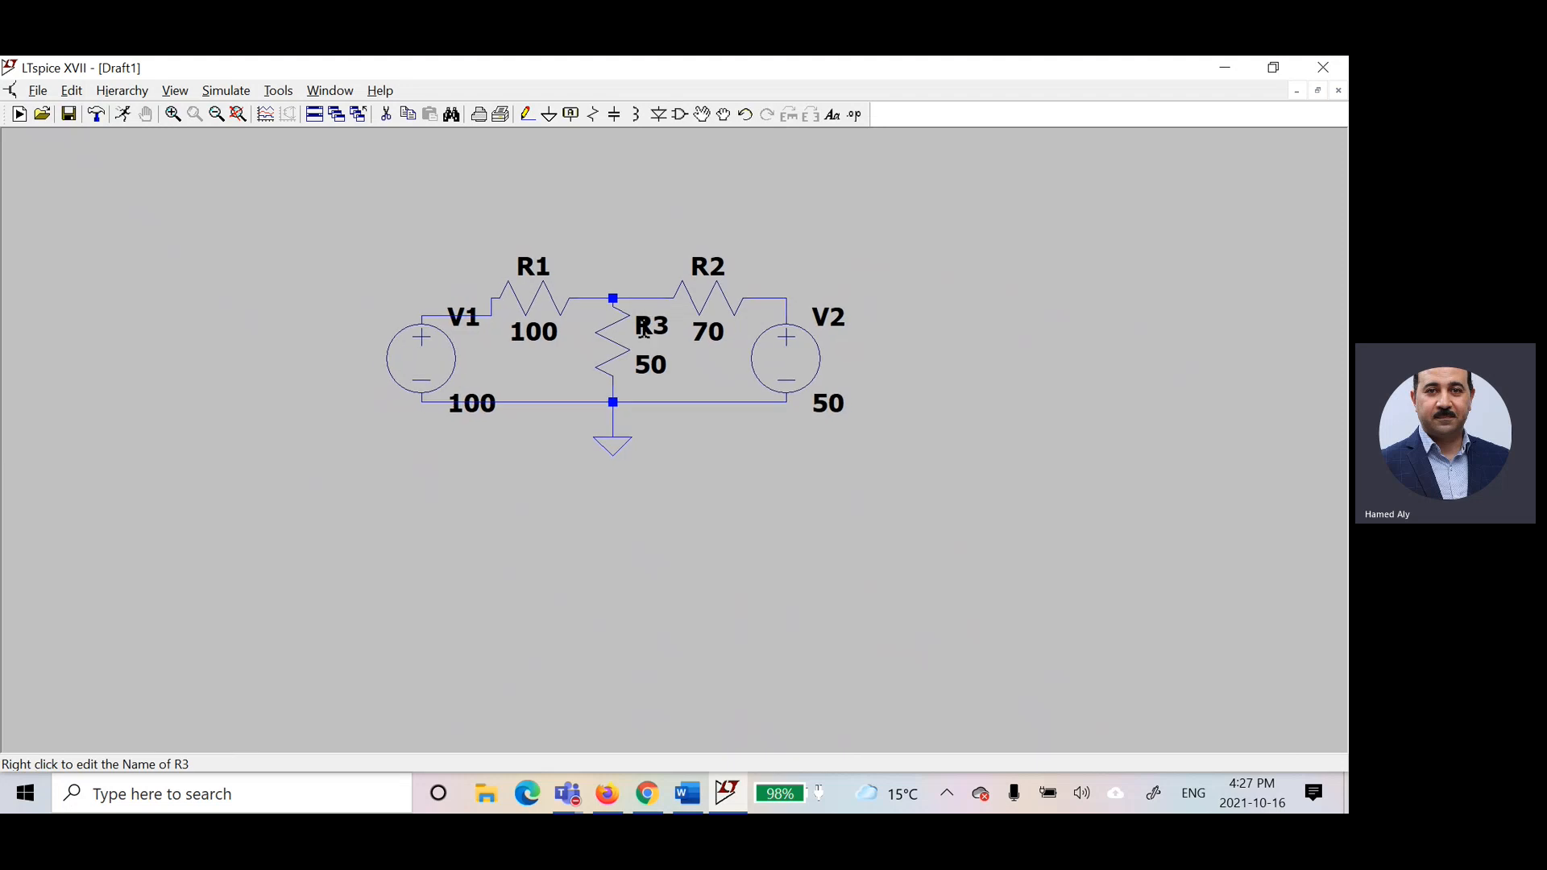
{"action": "scroll", "coordinate": [644, 330], "scroll_direction": "up", "scroll_amount": 1}
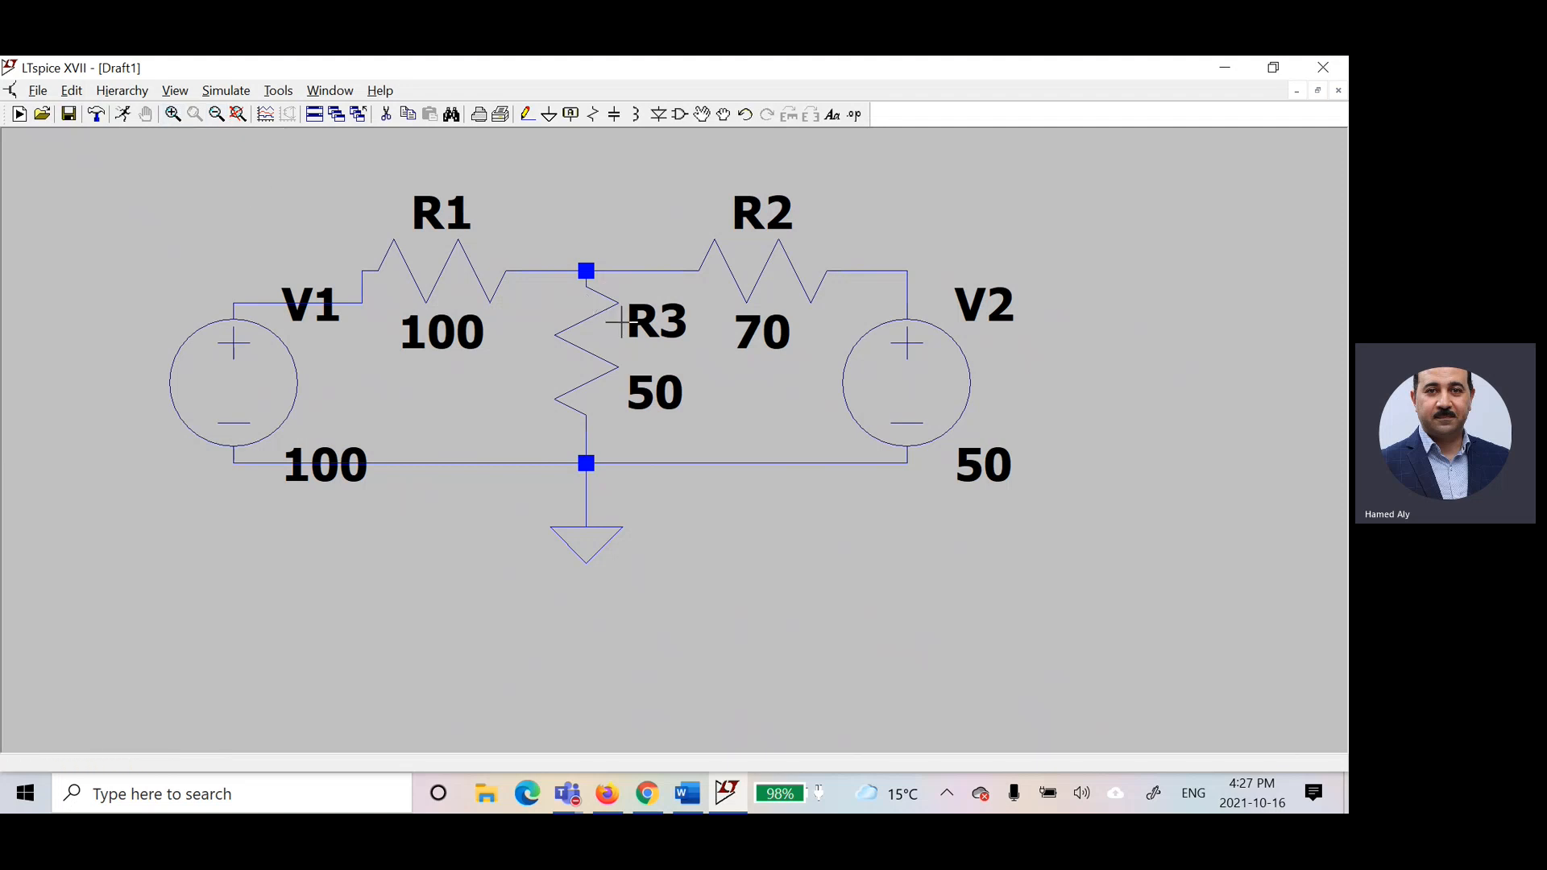
{"action": "left_click", "coordinate": [246, 95]}
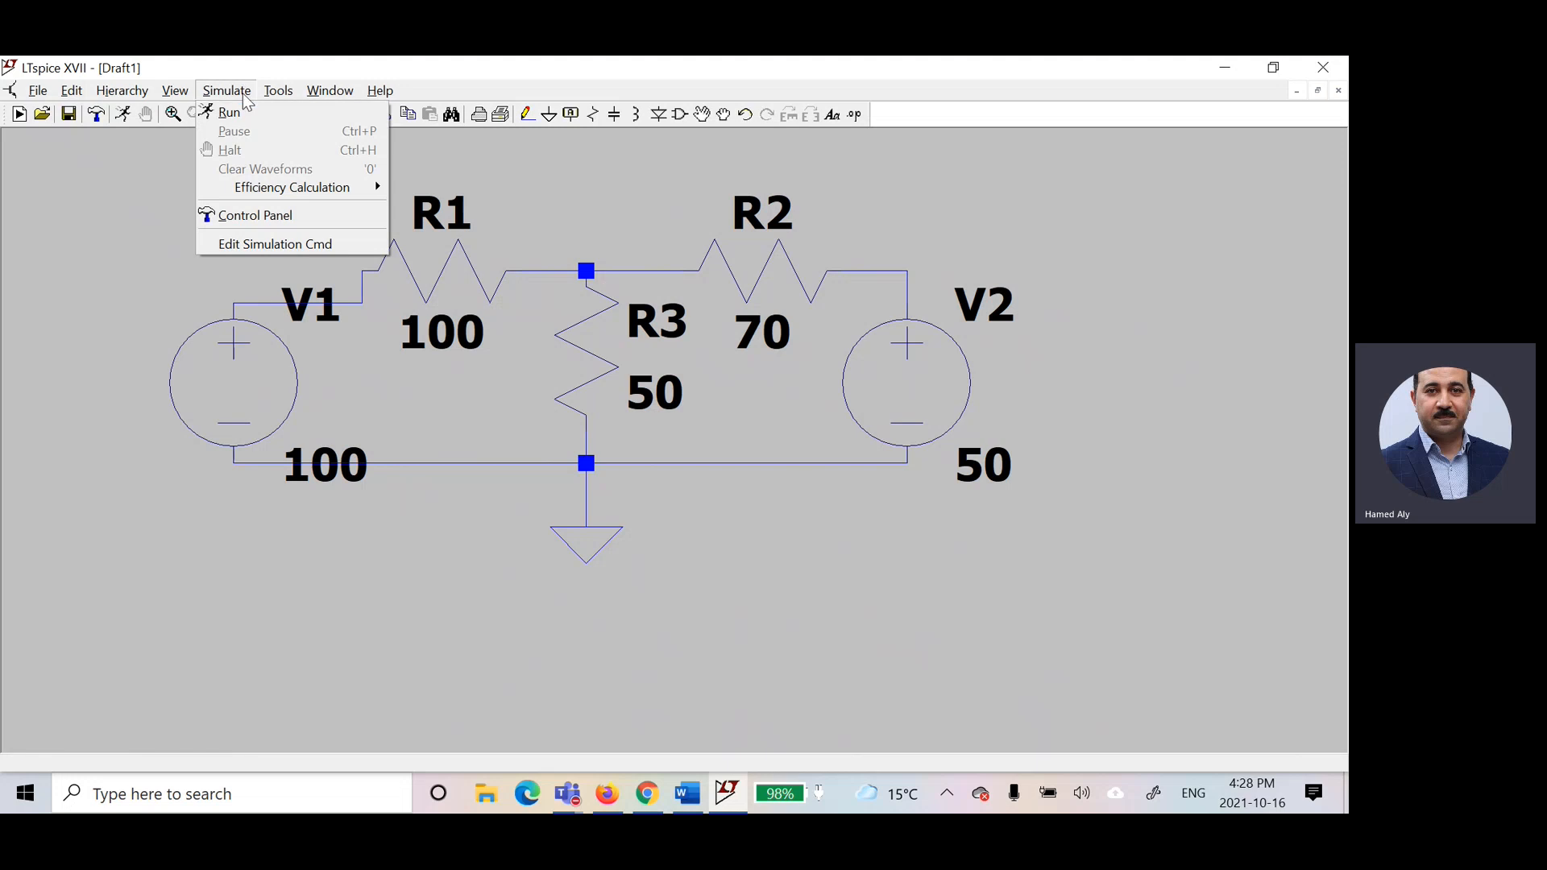
{"action": "left_click", "coordinate": [246, 119]}
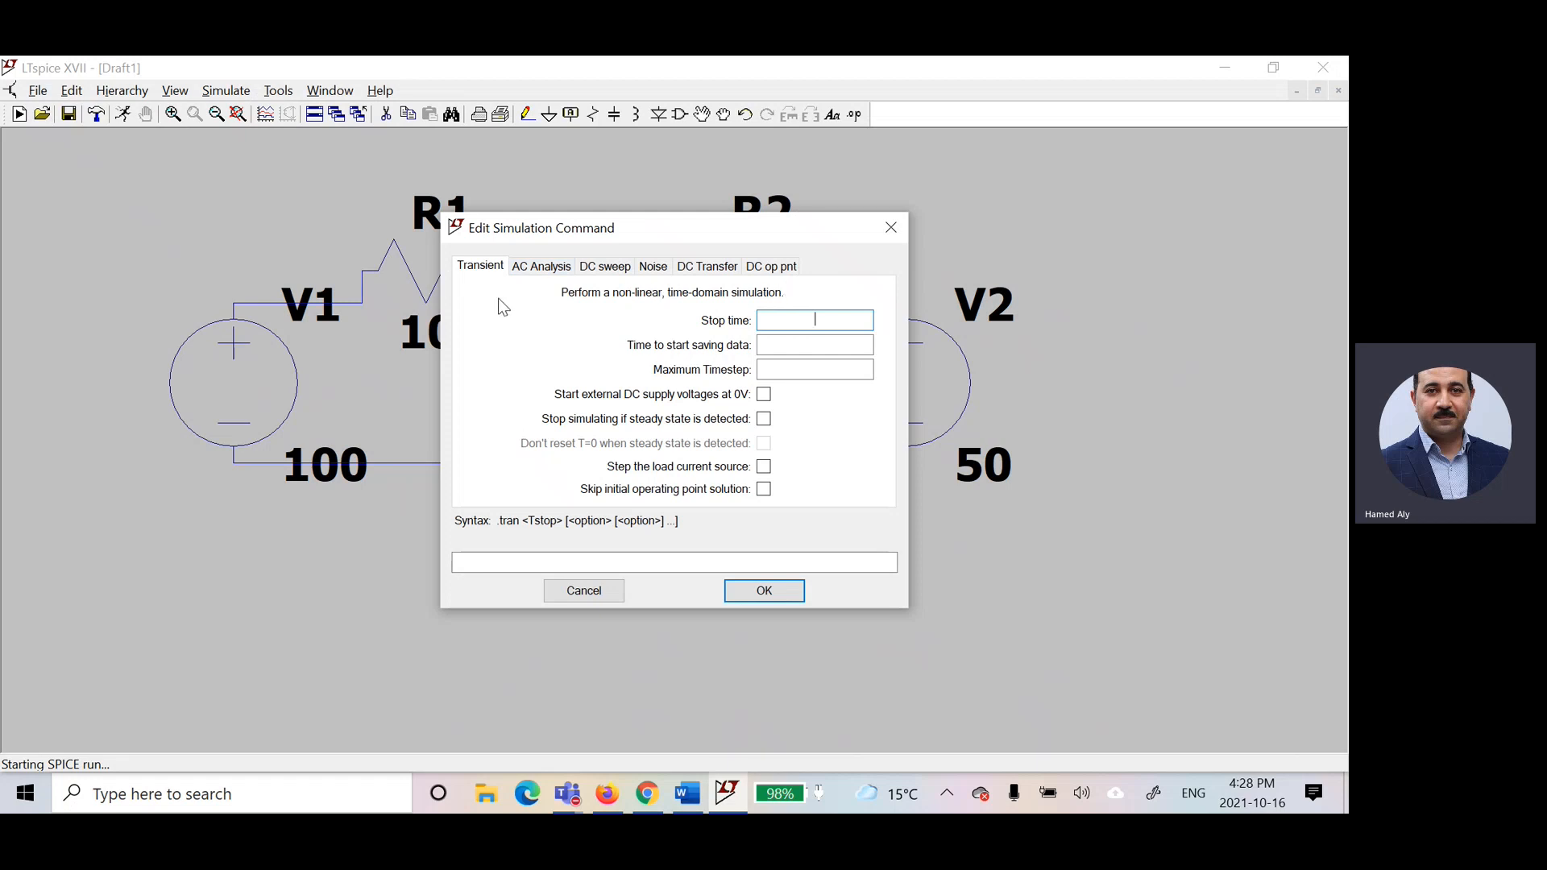
{"action": "type", "text": "10"}
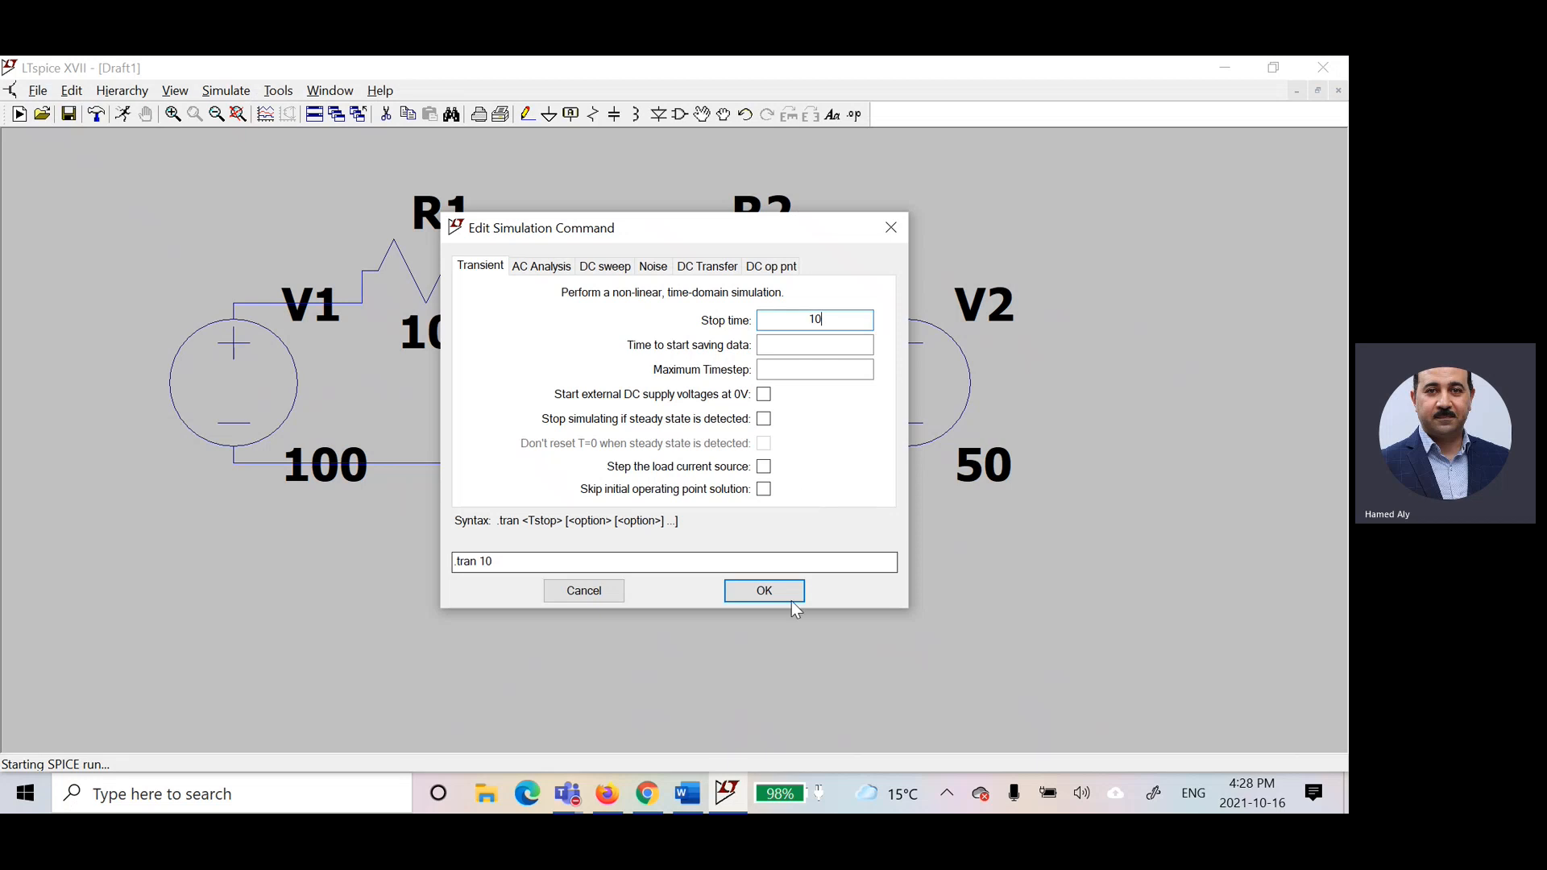
{"action": "left_click", "coordinate": [764, 592]}
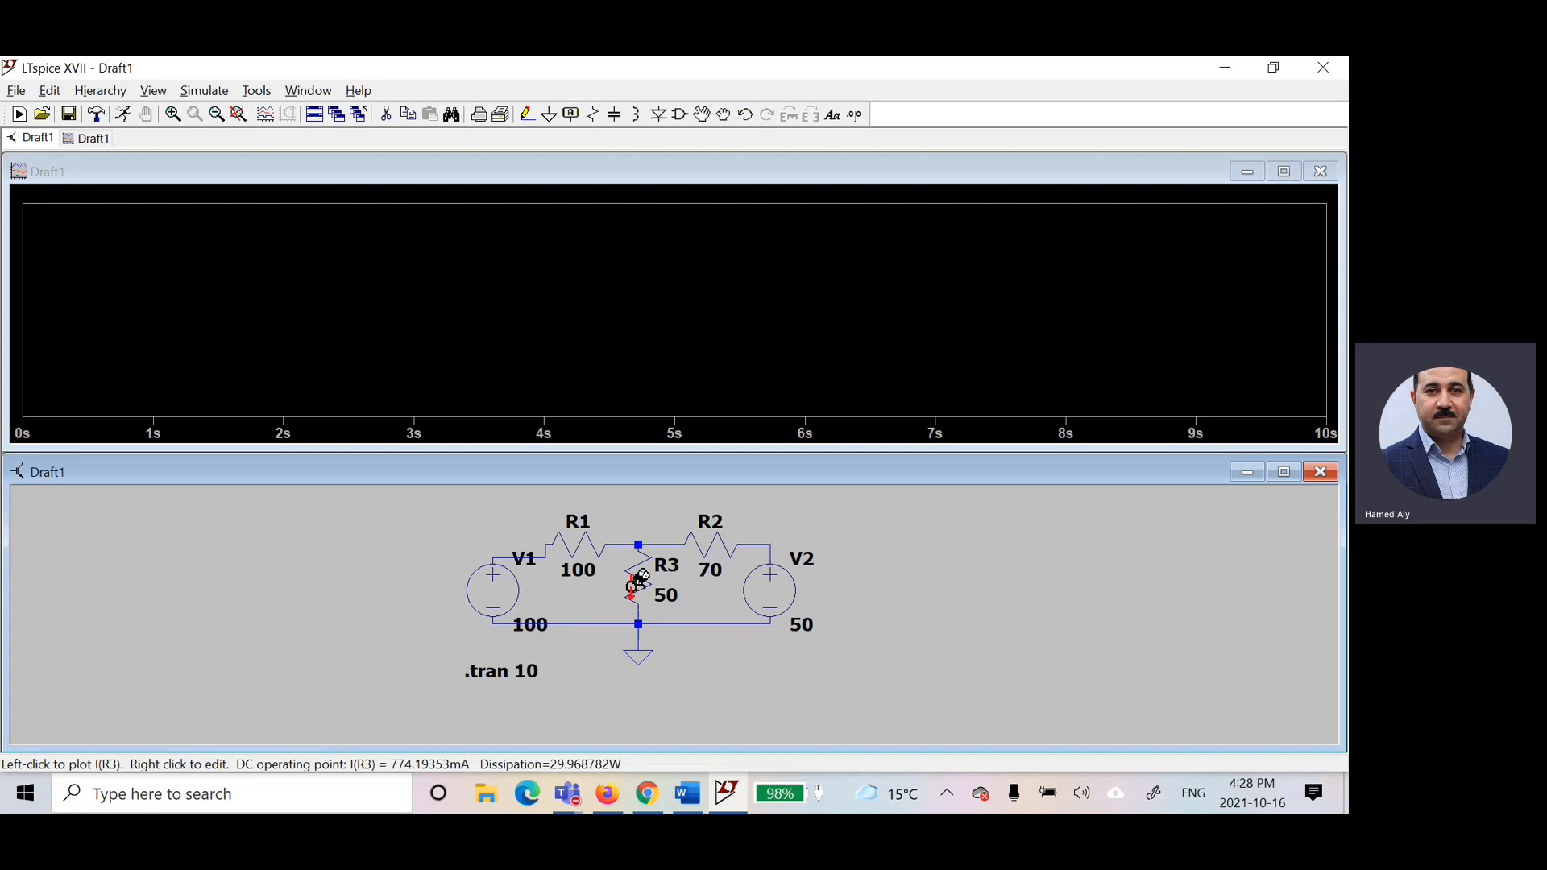
Step: Enlarge the waveform pane and plot the currents through R1, R3 and R2 together with the voltage at their shared junction
{"action": "left_click_drag", "start_coordinate": [808, 451], "coordinate": [822, 491]}
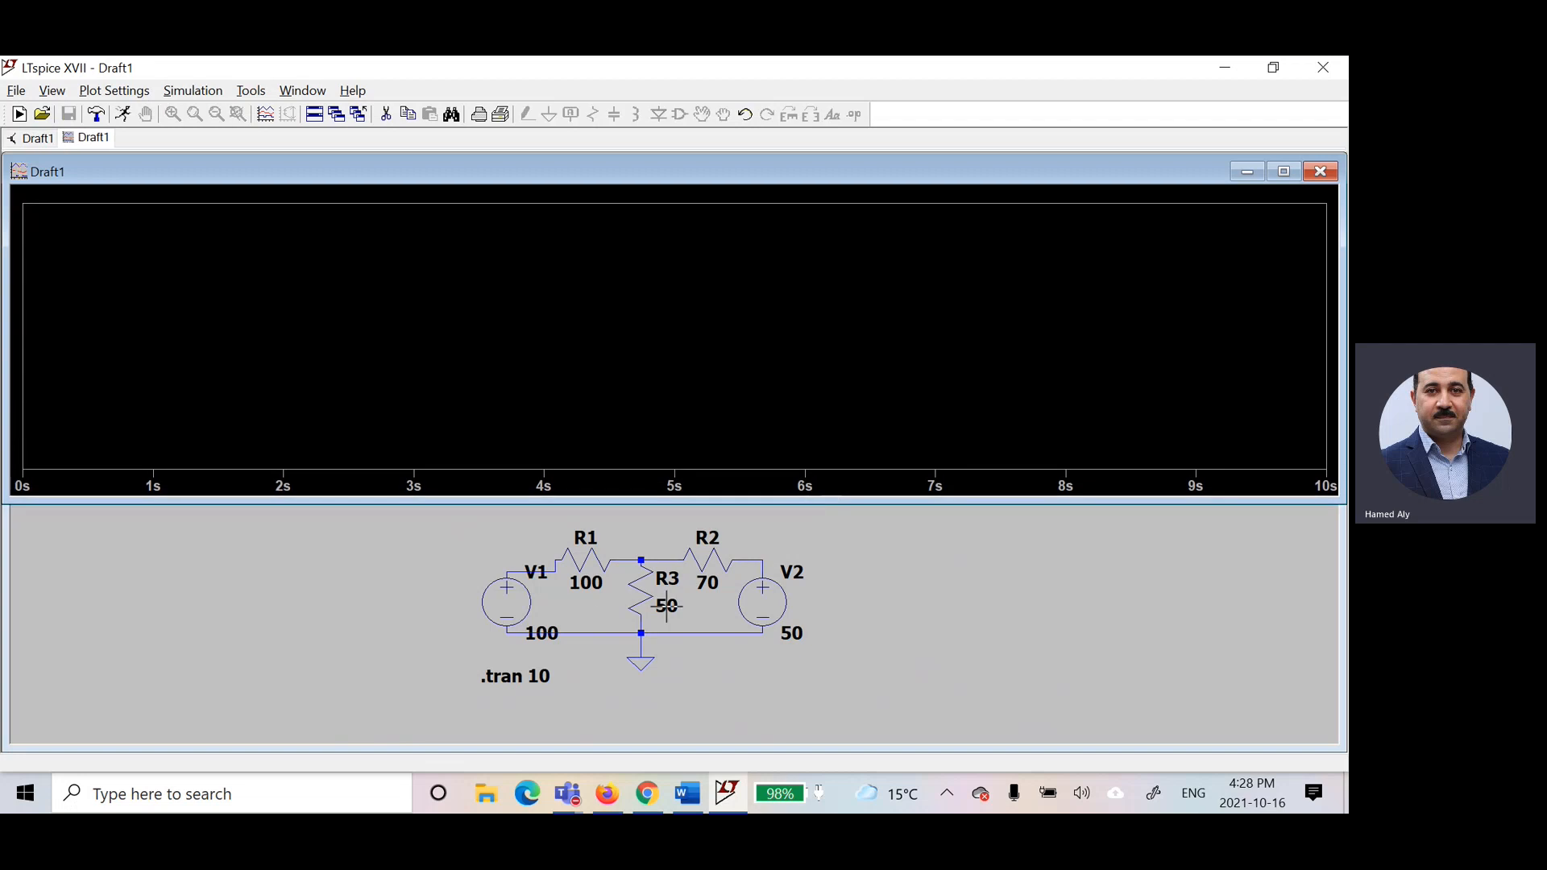
{"action": "left_click", "coordinate": [586, 561]}
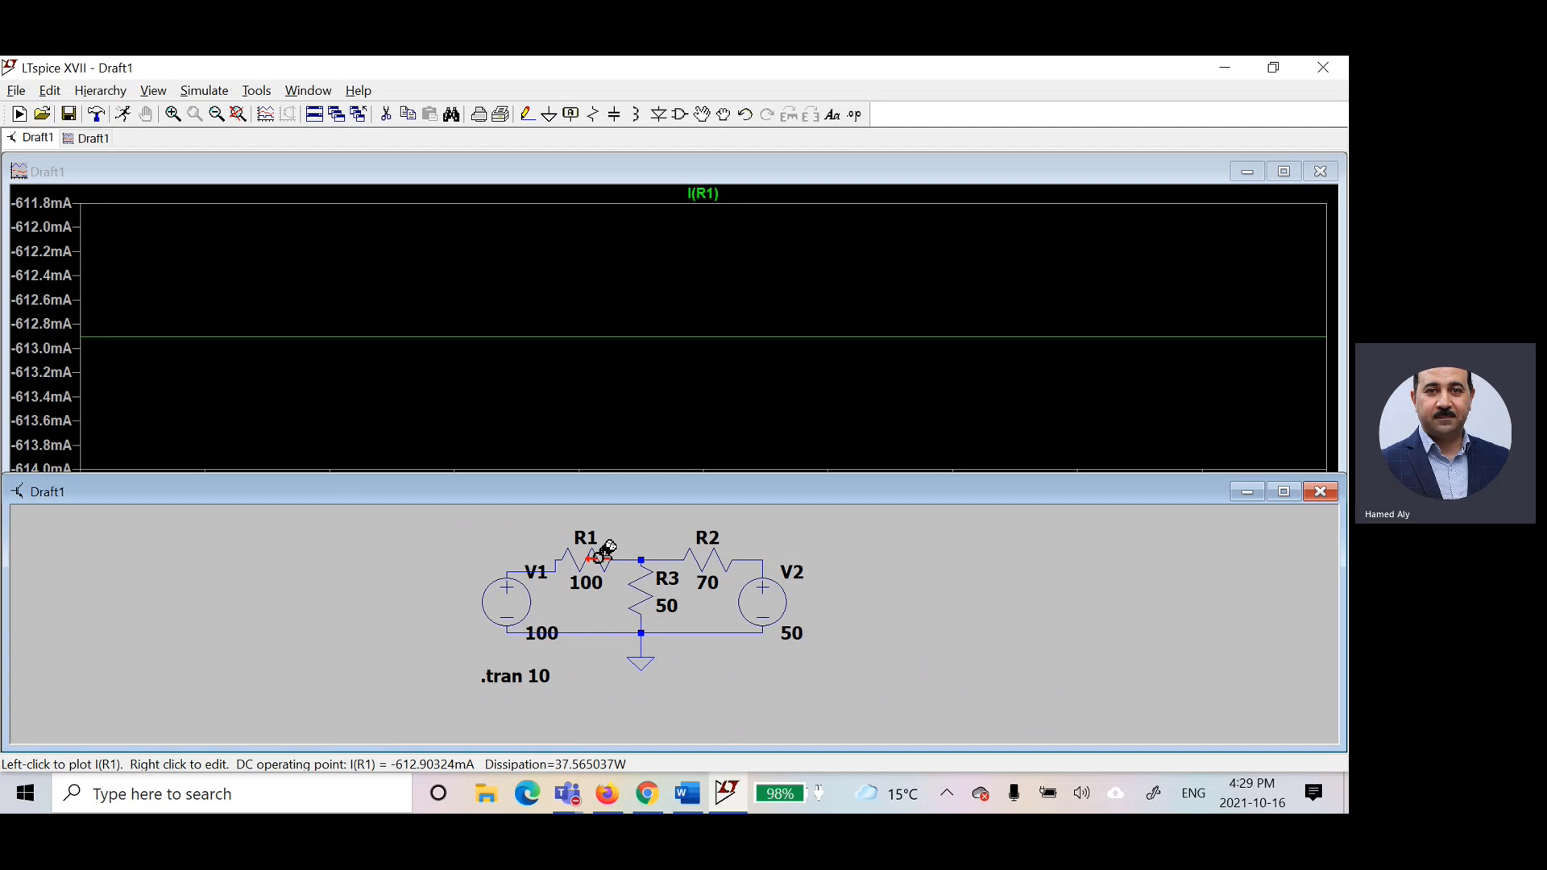
{"action": "left_click", "coordinate": [643, 556]}
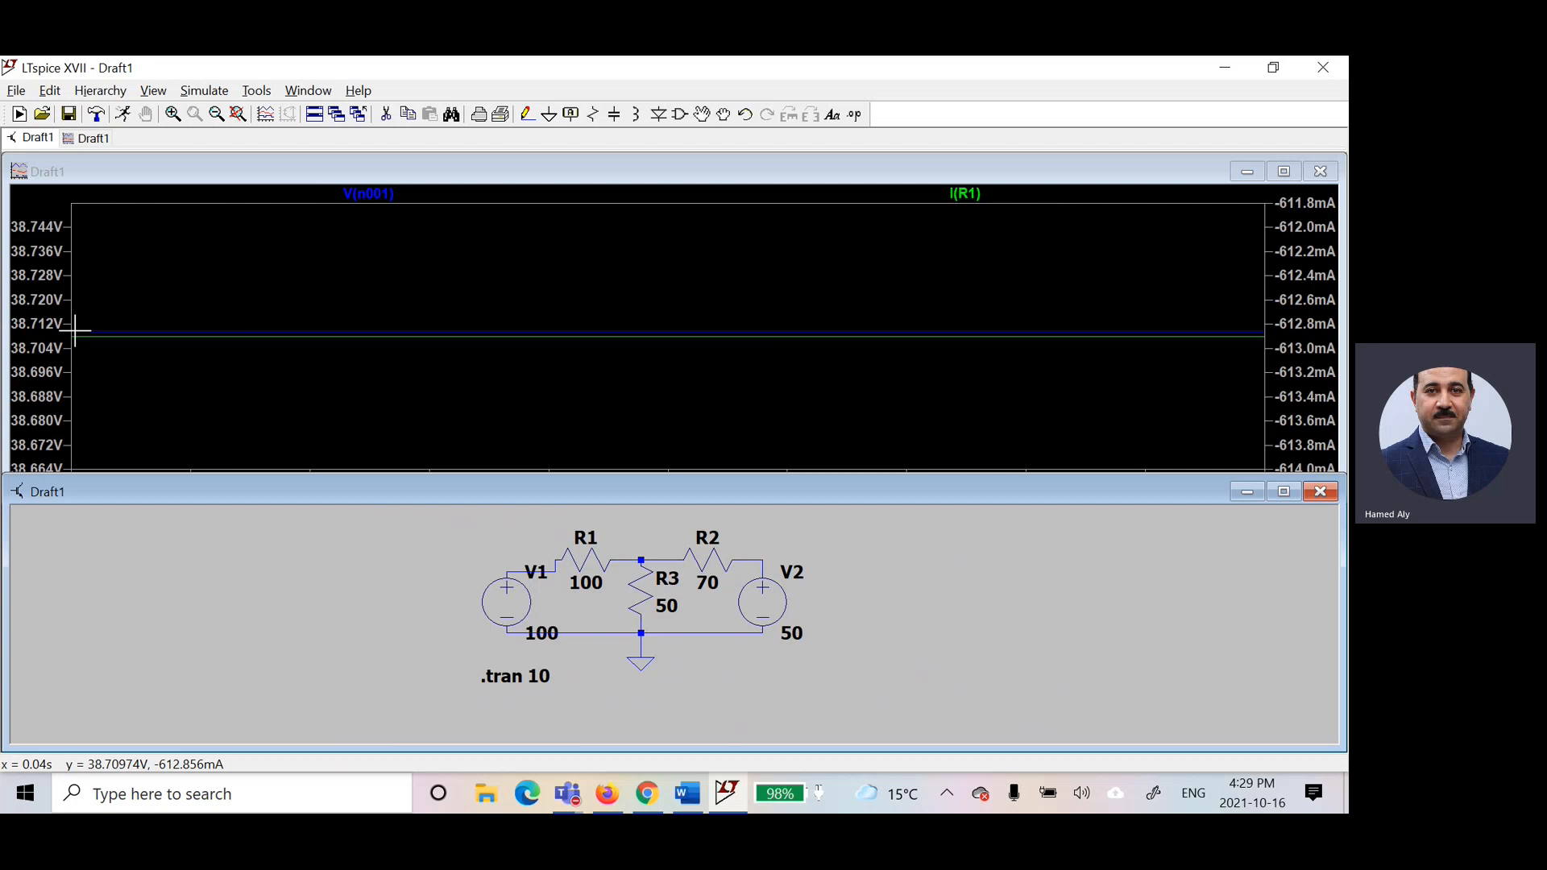
{"action": "left_click", "coordinate": [644, 588]}
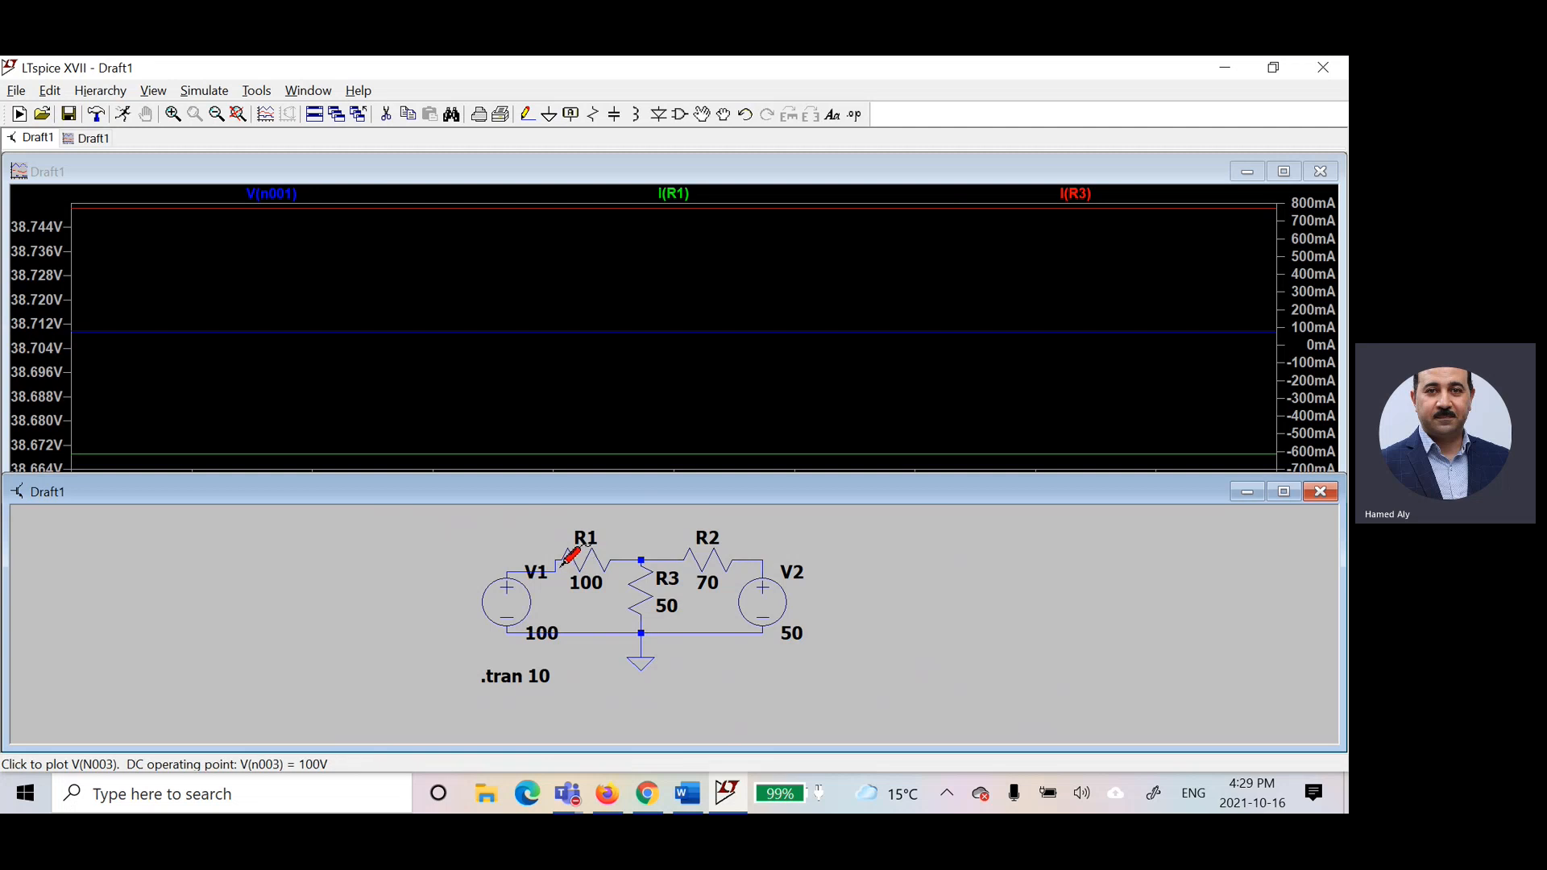
{"action": "left_click", "coordinate": [706, 558]}
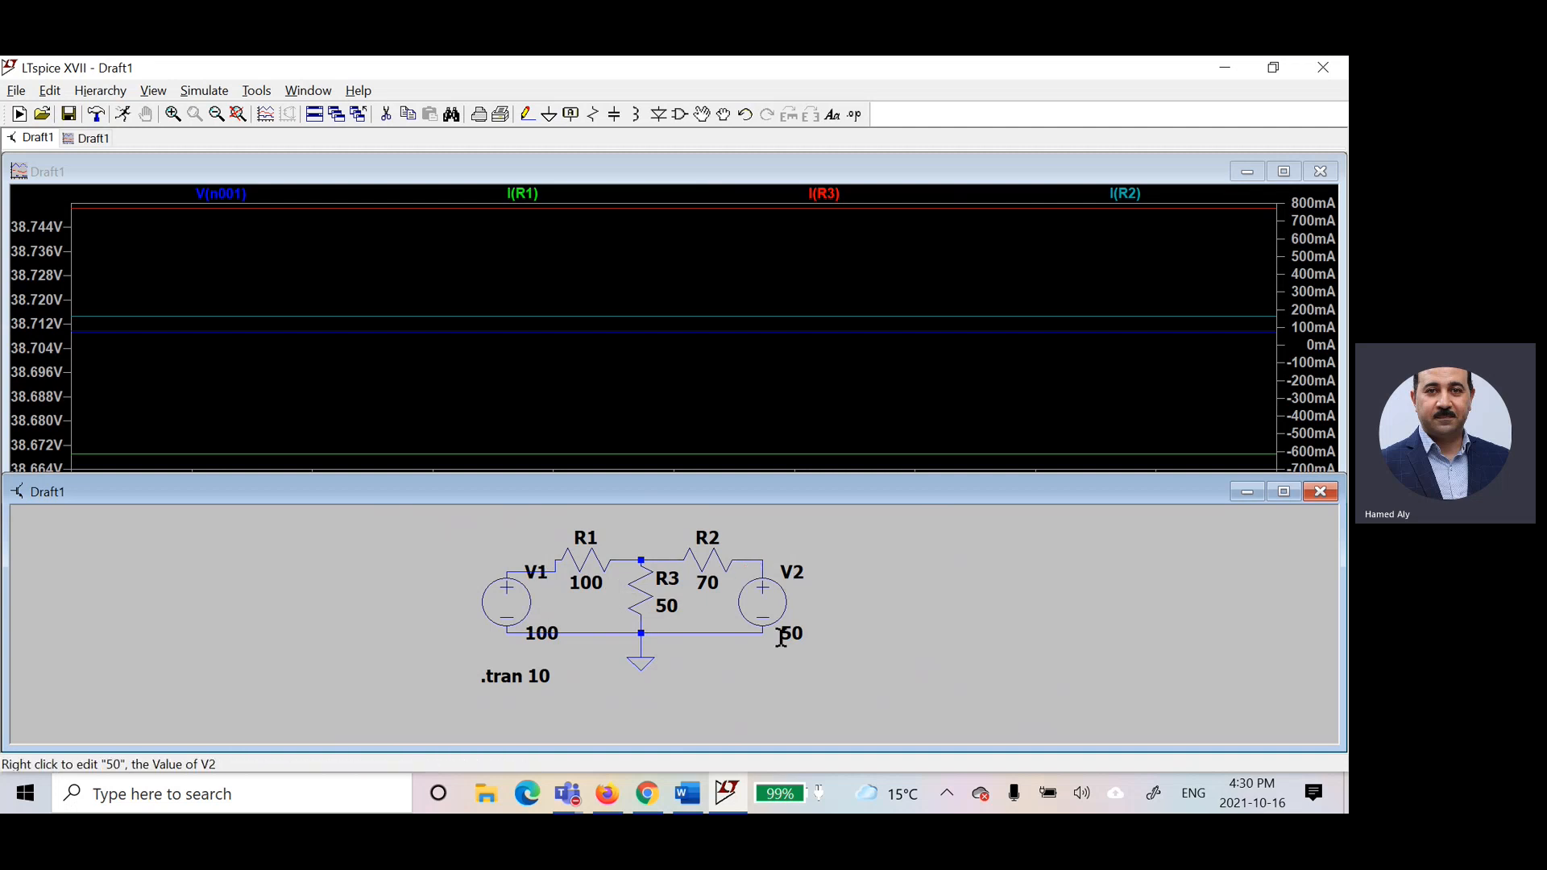
Step: Switch to the Electric circuits fall term meeting in Microsoft Teams and open its additional actions
{"action": "left_click", "coordinate": [578, 806]}
{"action": "left_click", "coordinate": [617, 687]}
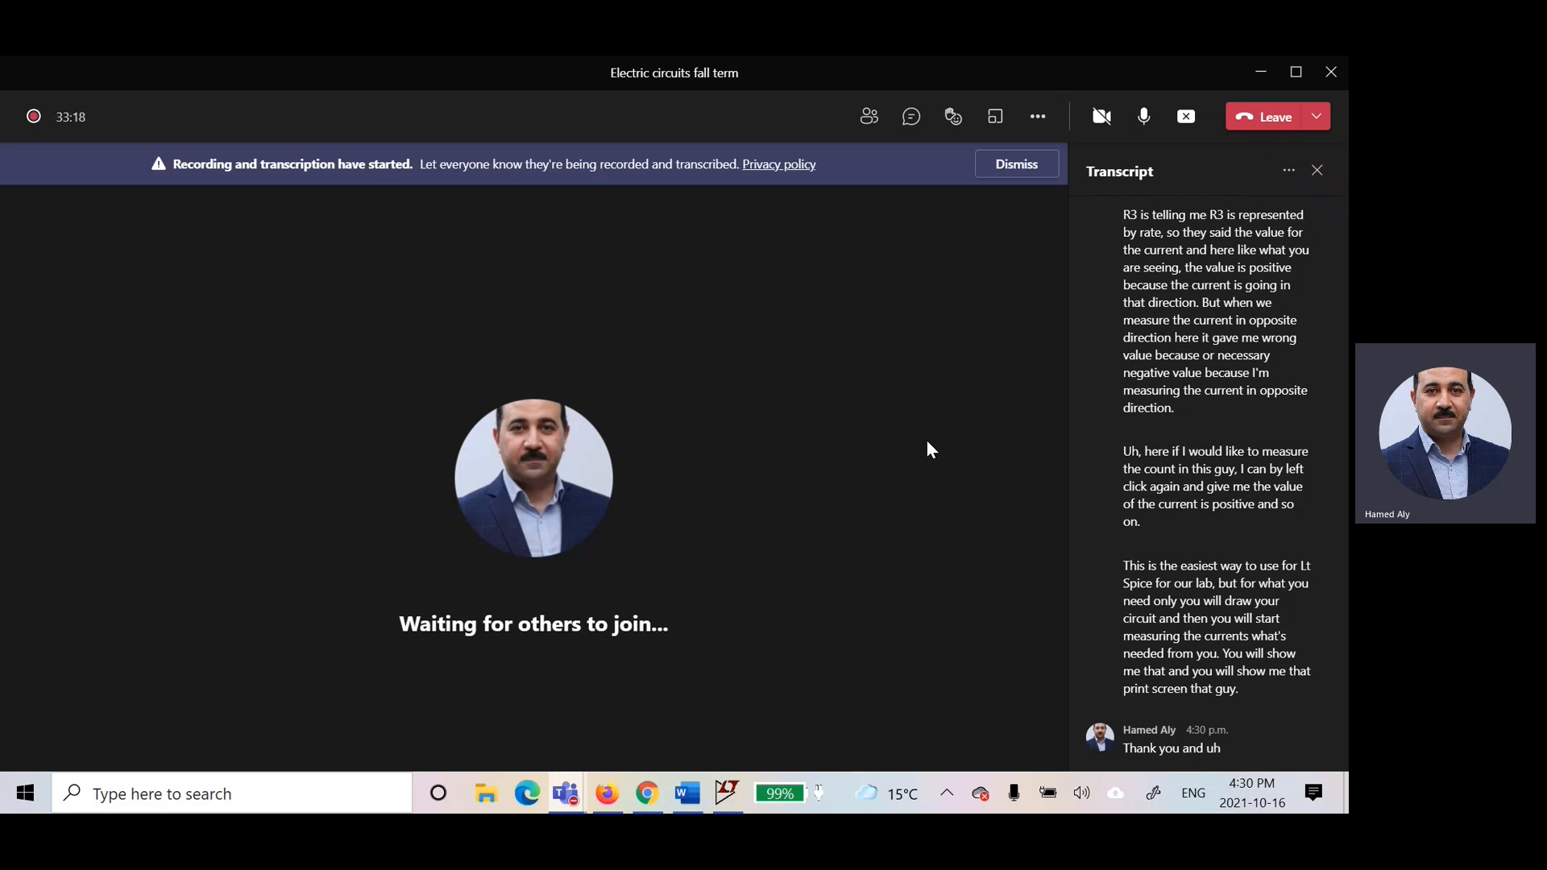
{"action": "left_click", "coordinate": [1039, 119]}
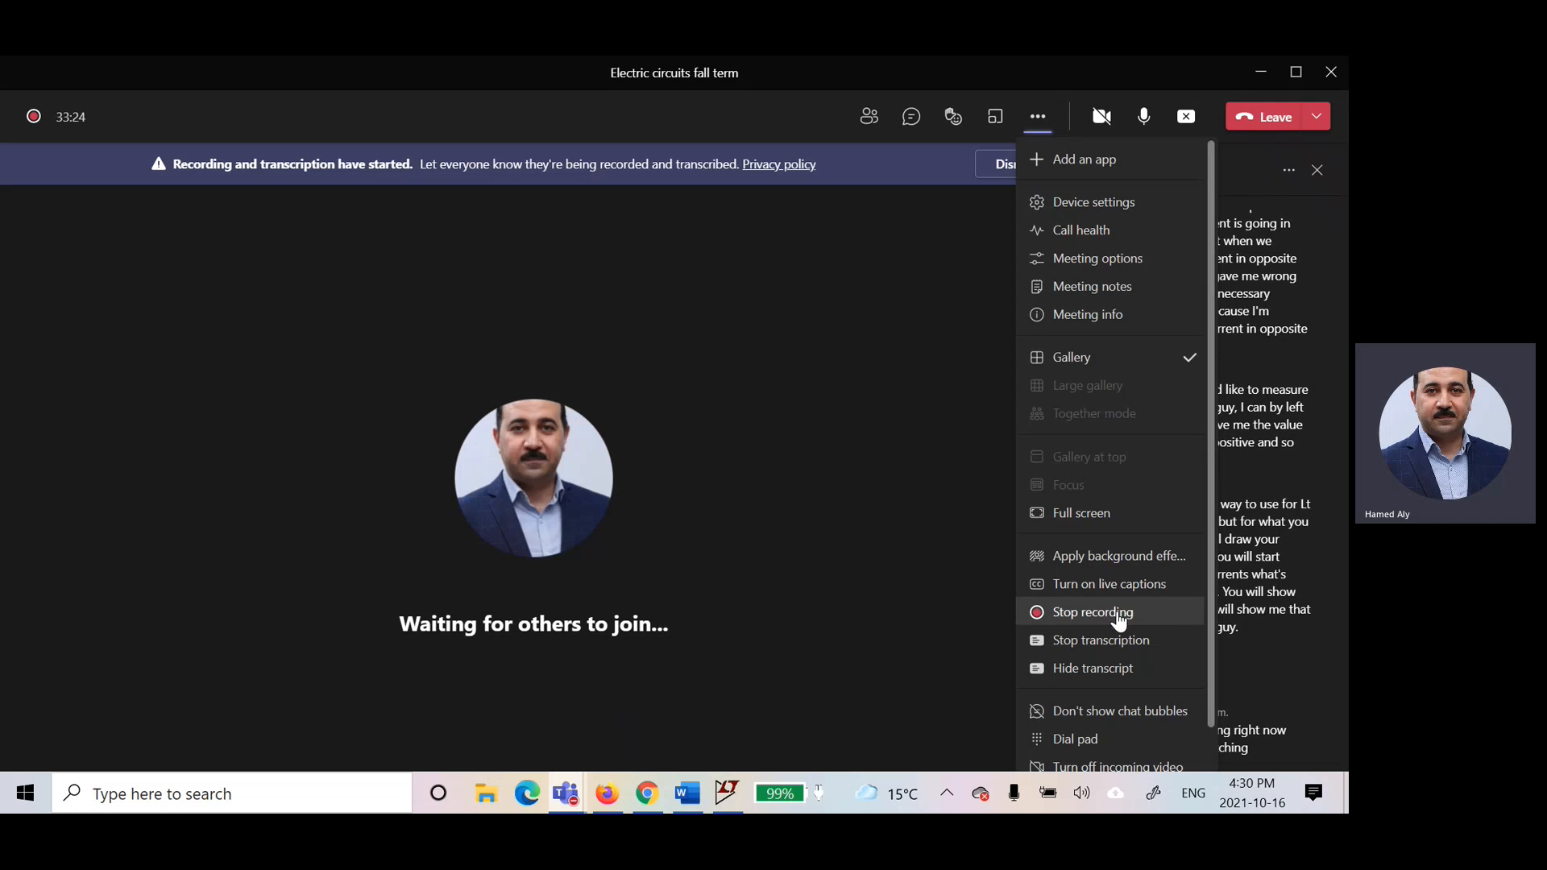